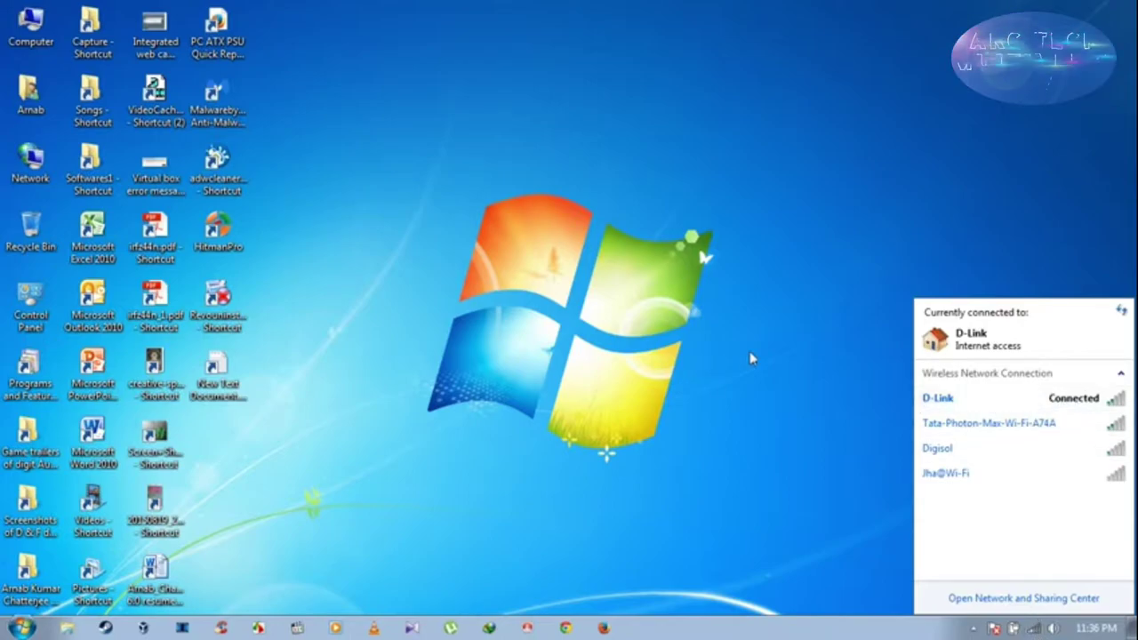
pyautogui.click(811, 363)
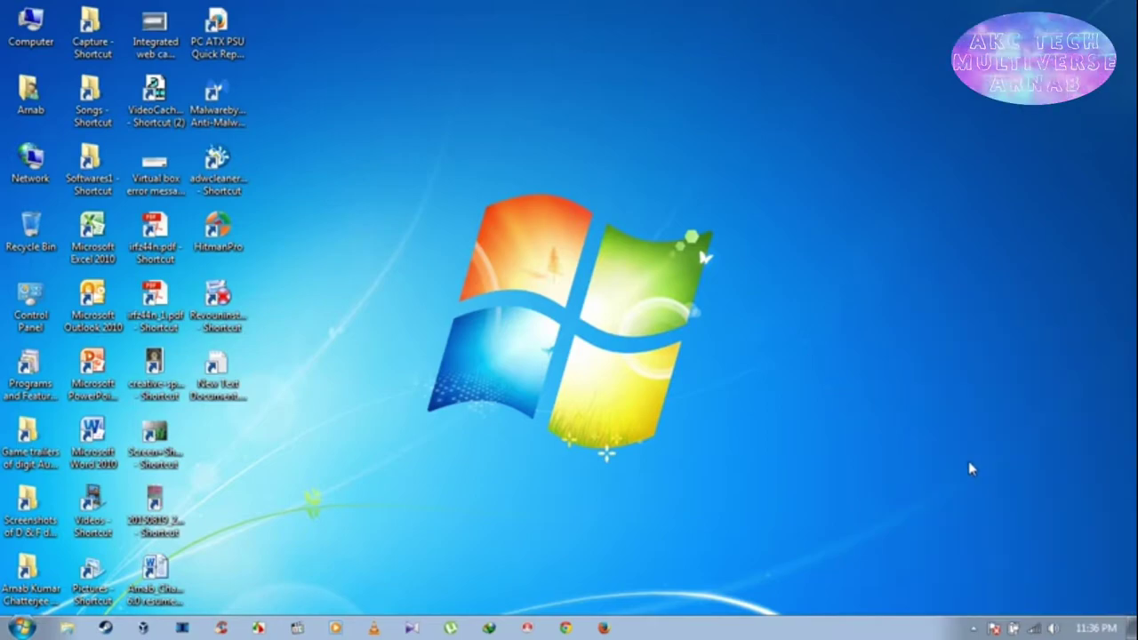
pyautogui.click(976, 630)
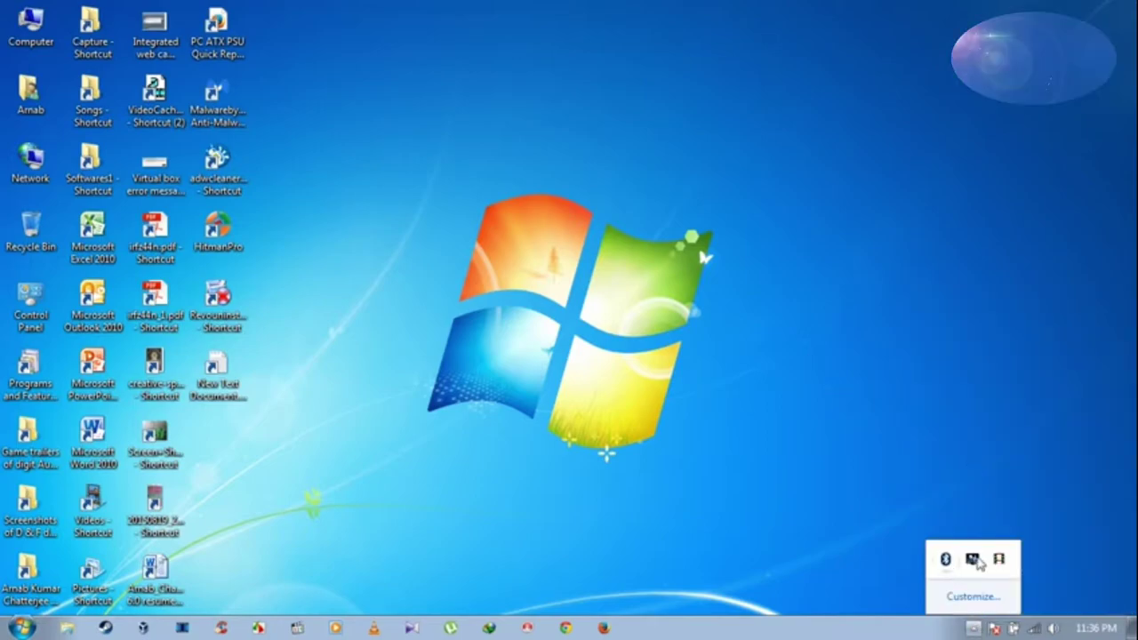
pyautogui.click(978, 630)
pyautogui.rightClick(770, 402)
pyautogui.click(808, 400)
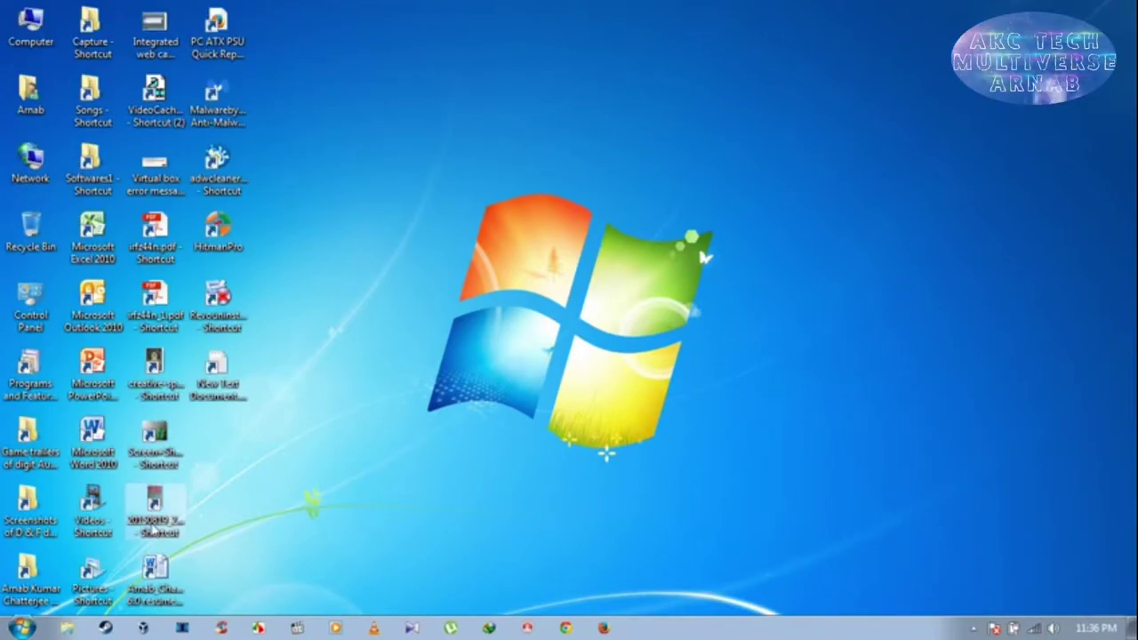
pyautogui.click(18, 628)
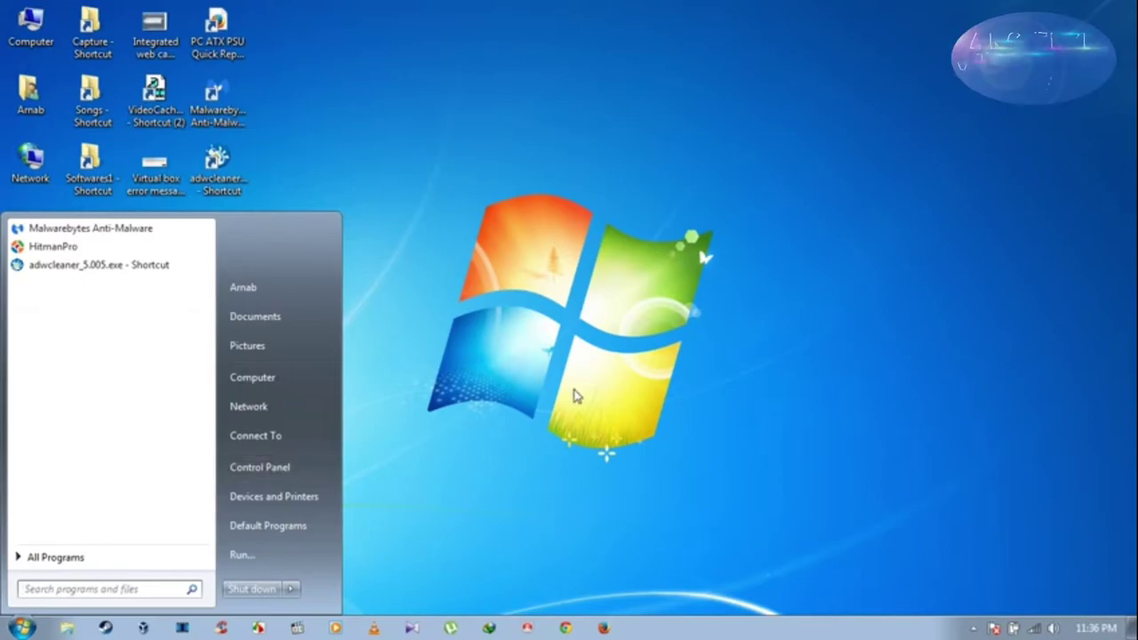
pyautogui.click(639, 346)
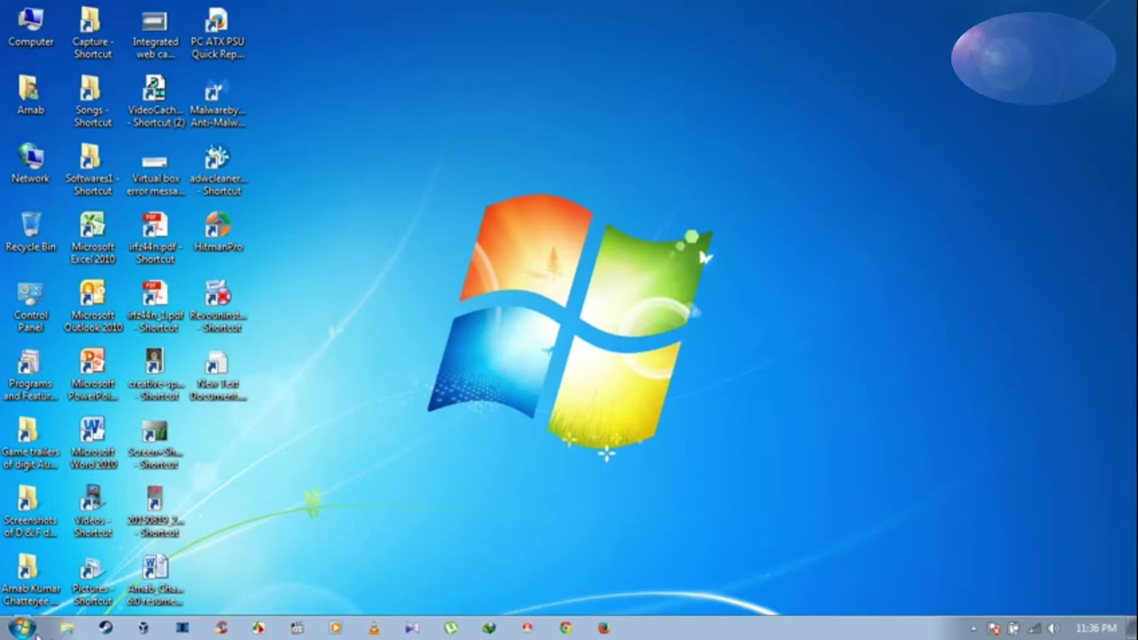
# Open the Dell Wireless WLAN Card Utility from Control Panel and move its window slightly aside
pyautogui.click(23, 628)
pyautogui.click(285, 467)
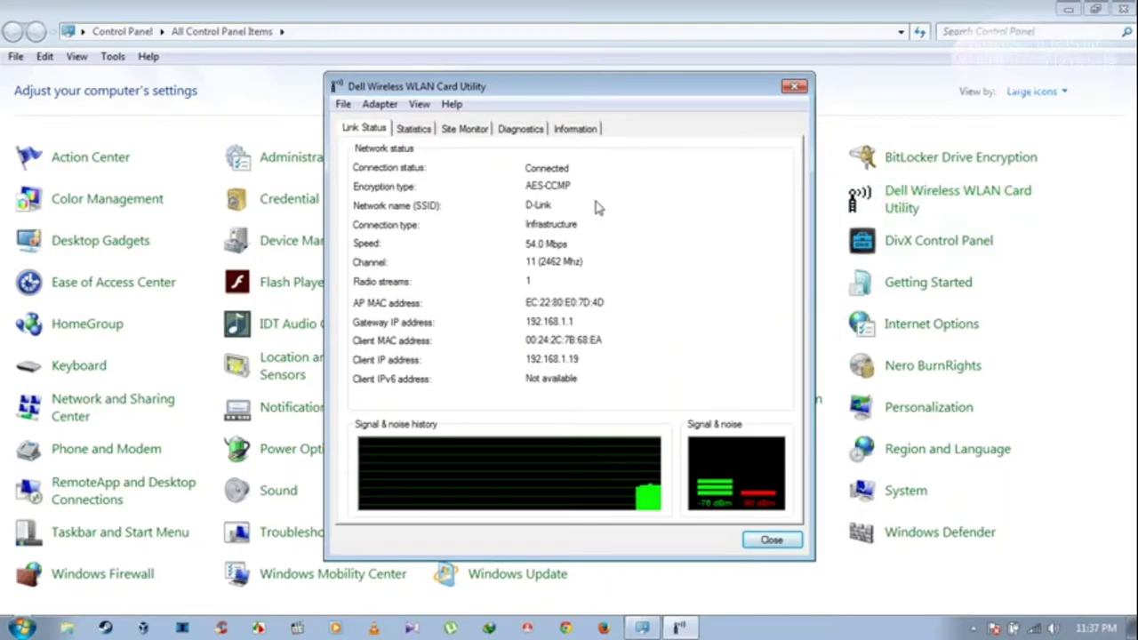
pyautogui.click(795, 86)
pyautogui.click(905, 201)
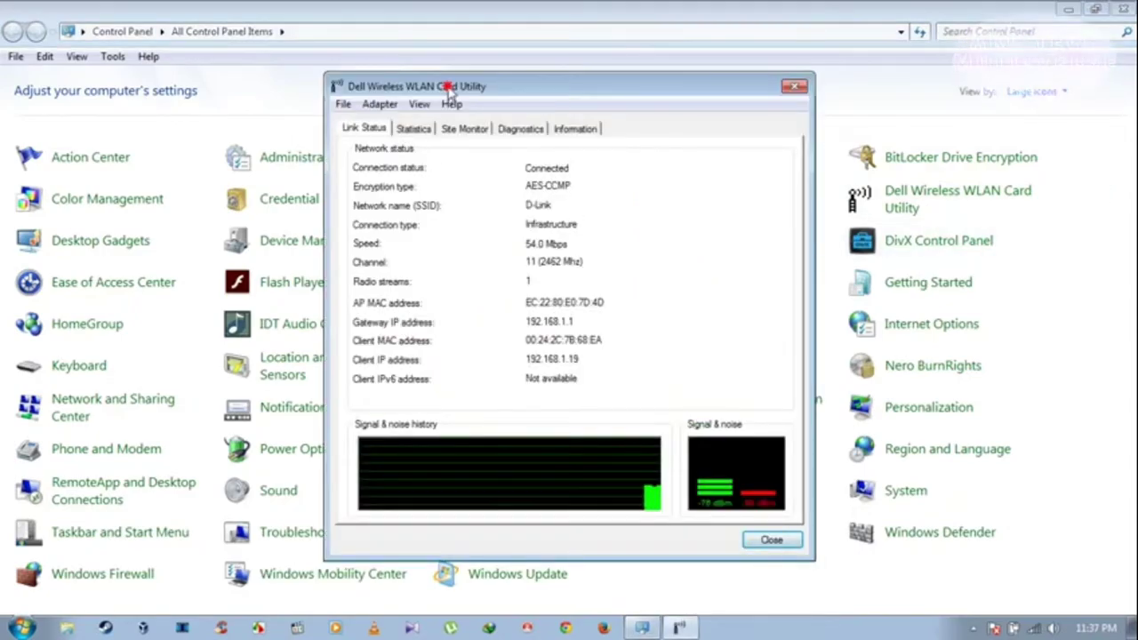
pyautogui.moveTo(450, 92); pyautogui.dragTo(488, 100)
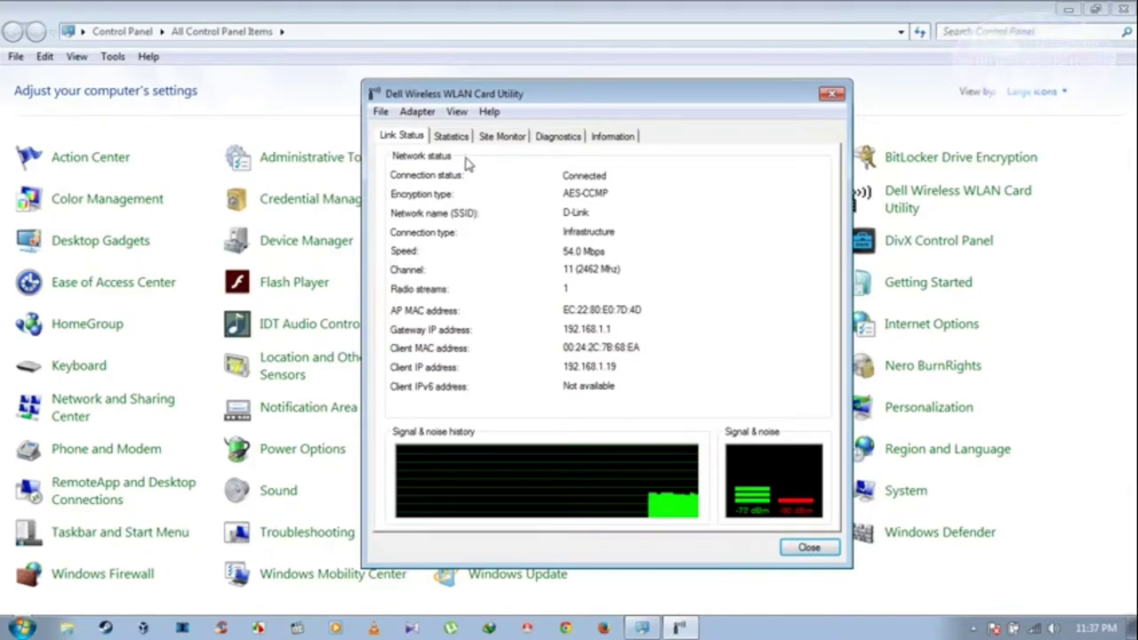
pyautogui.click(489, 111)
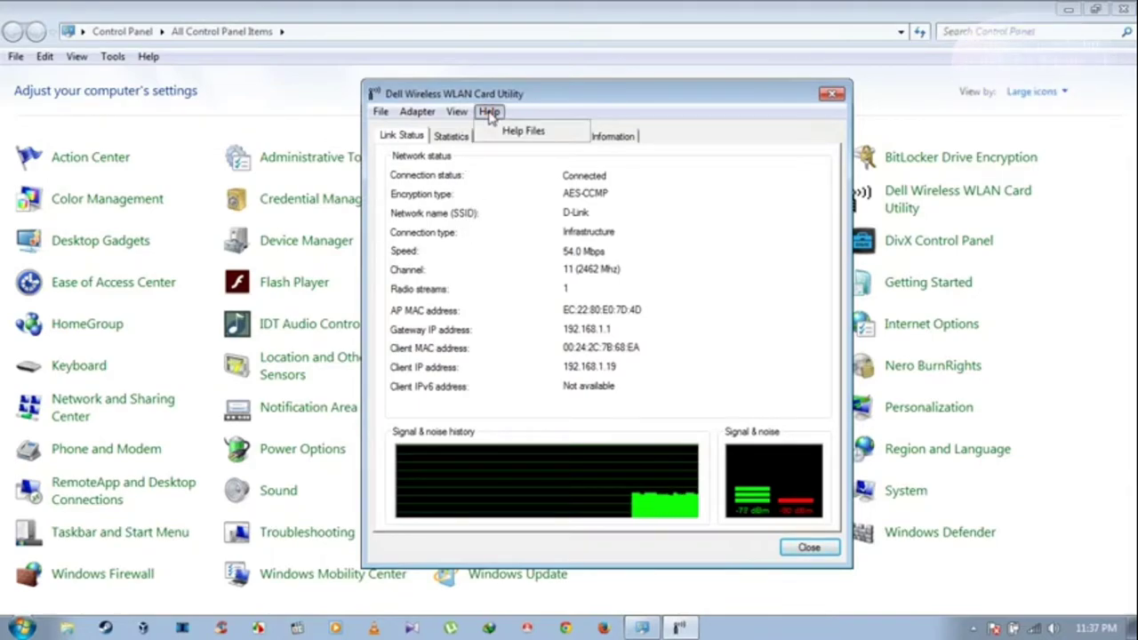
pyautogui.click(539, 107)
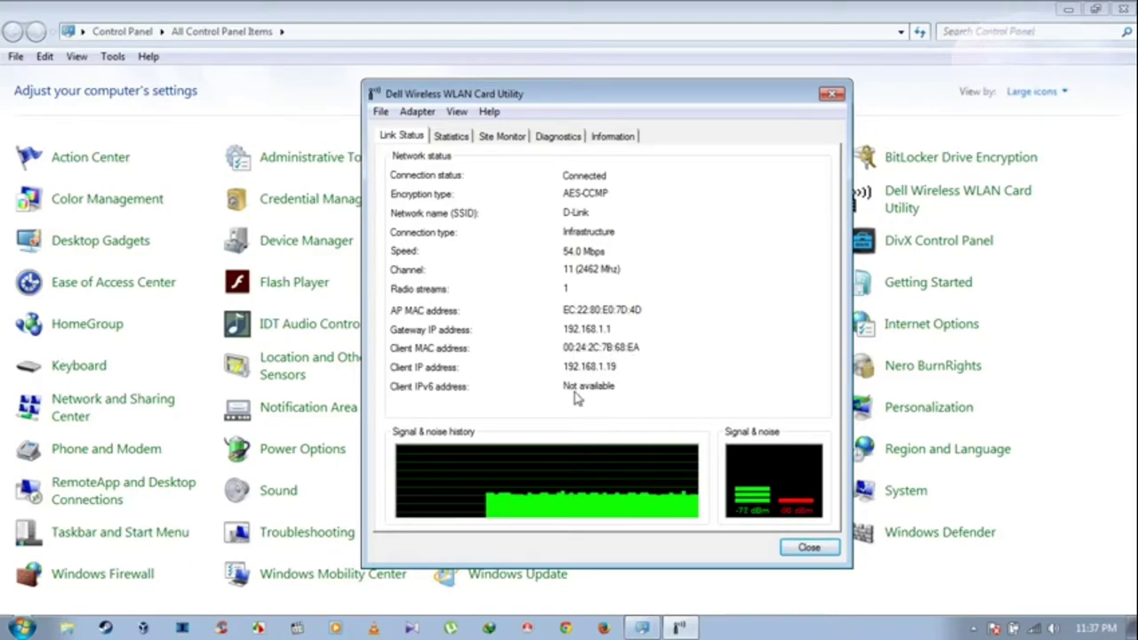
# Look through the wireless utility's Statistics and Site Monitor pages and return to Link Status
pyautogui.click(449, 138)
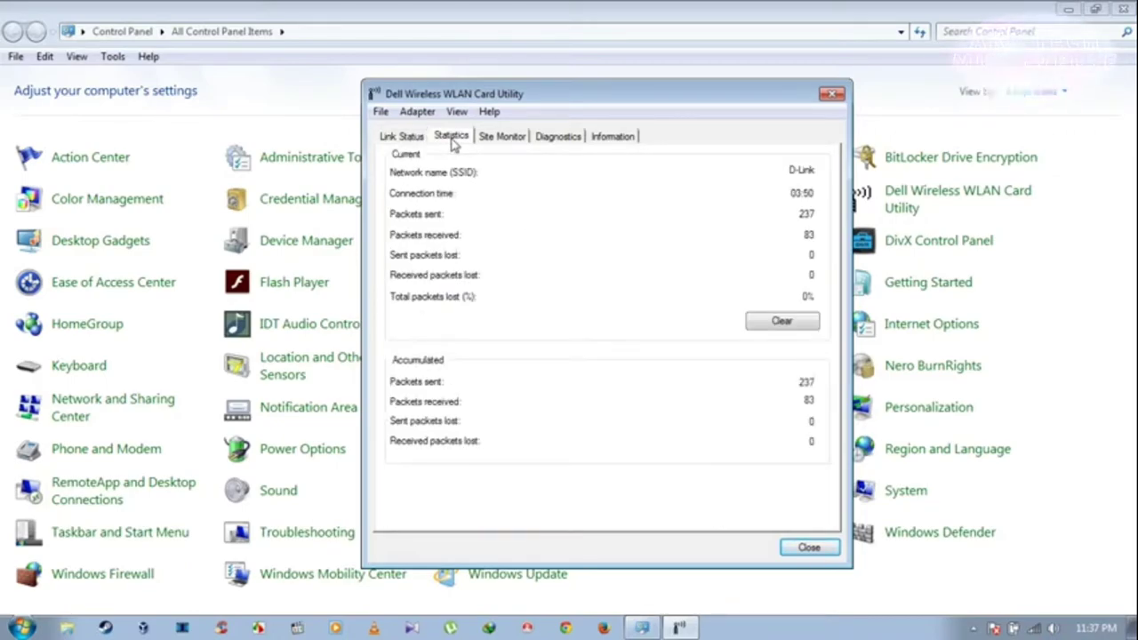
pyautogui.click(498, 139)
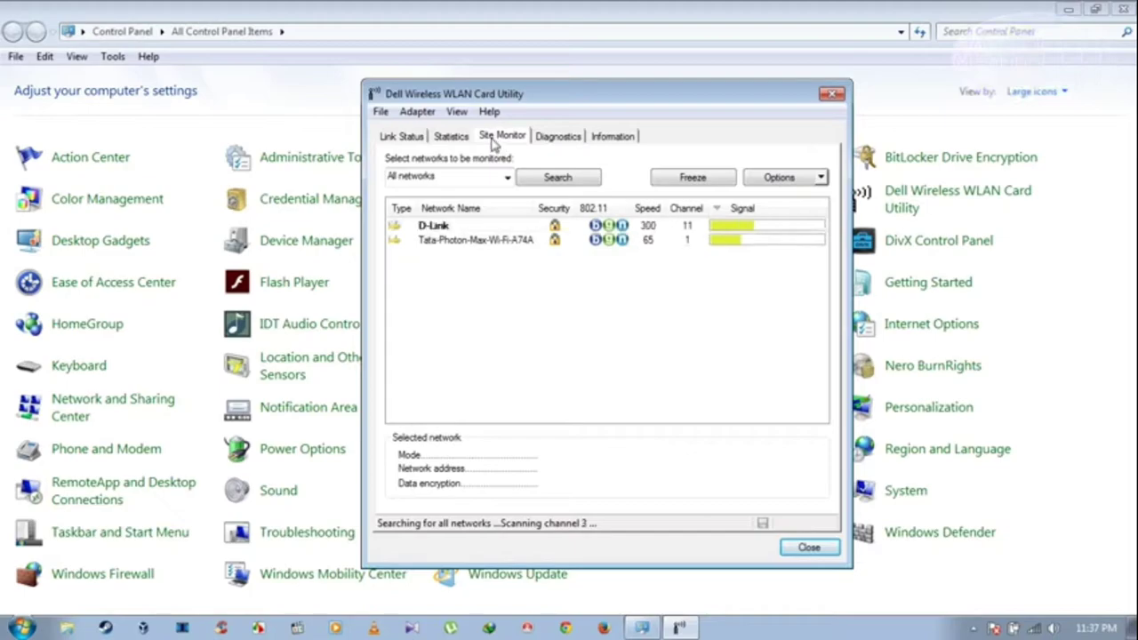
pyautogui.click(400, 140)
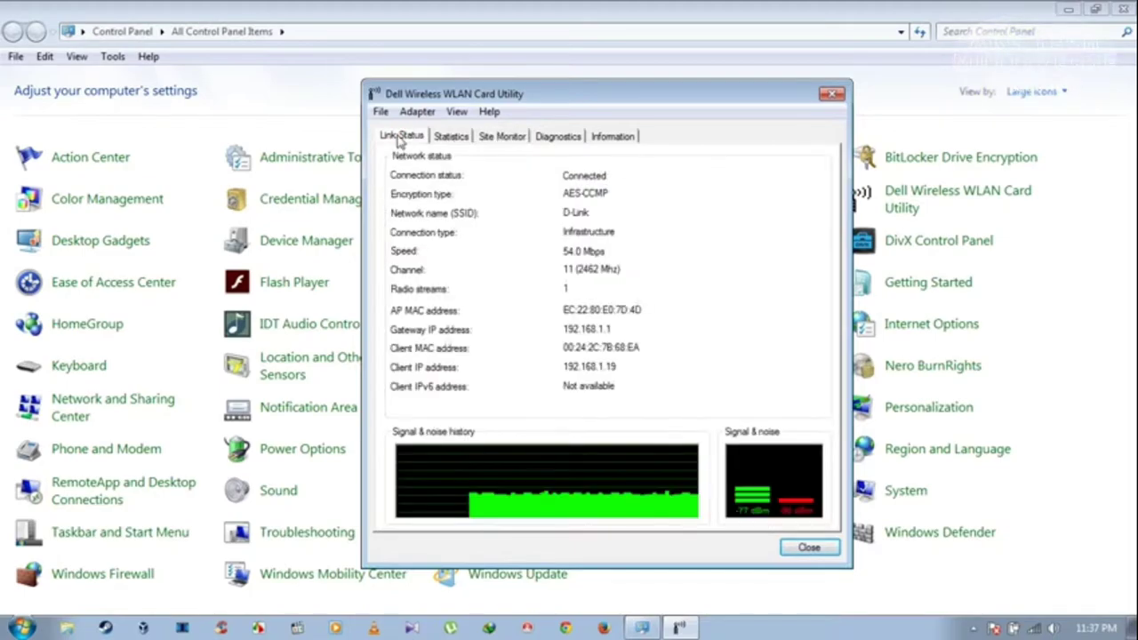
# In the Site Monitor, sort the networks by channel in descending order and widen the Channel column
pyautogui.click(503, 142)
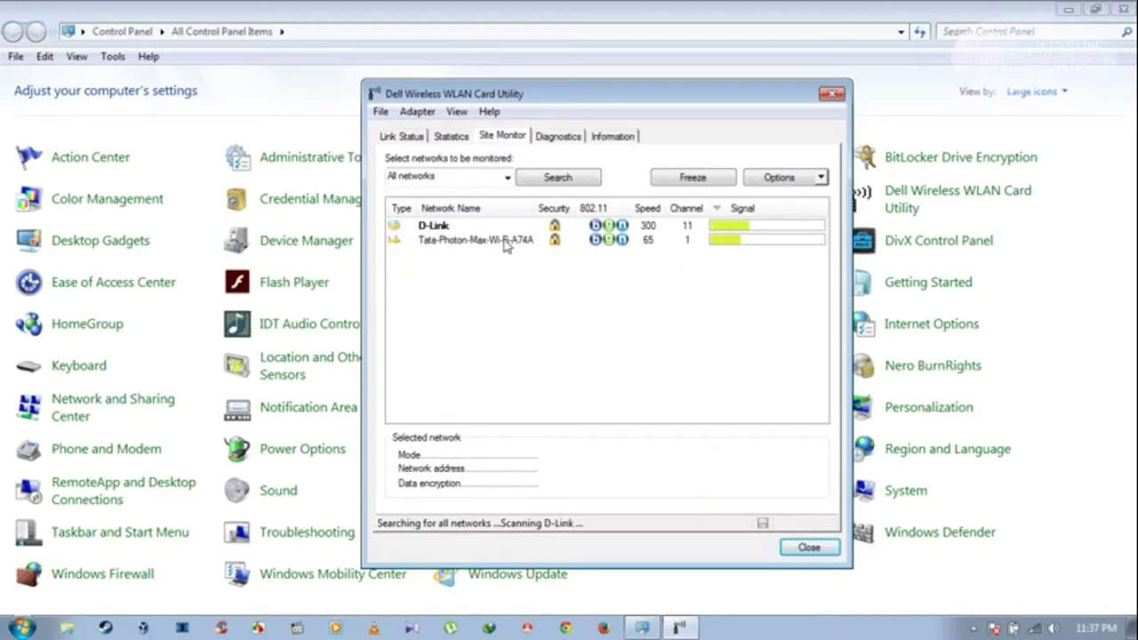
pyautogui.click(692, 210)
pyautogui.click(692, 212)
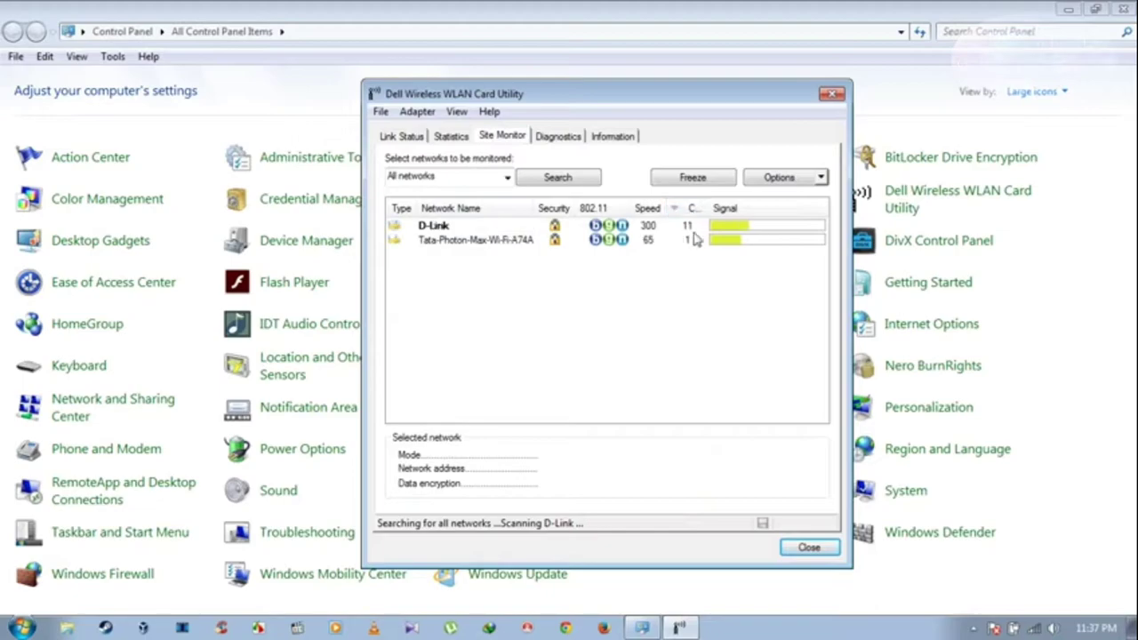
pyautogui.moveTo(709, 210); pyautogui.dragTo(738, 213)
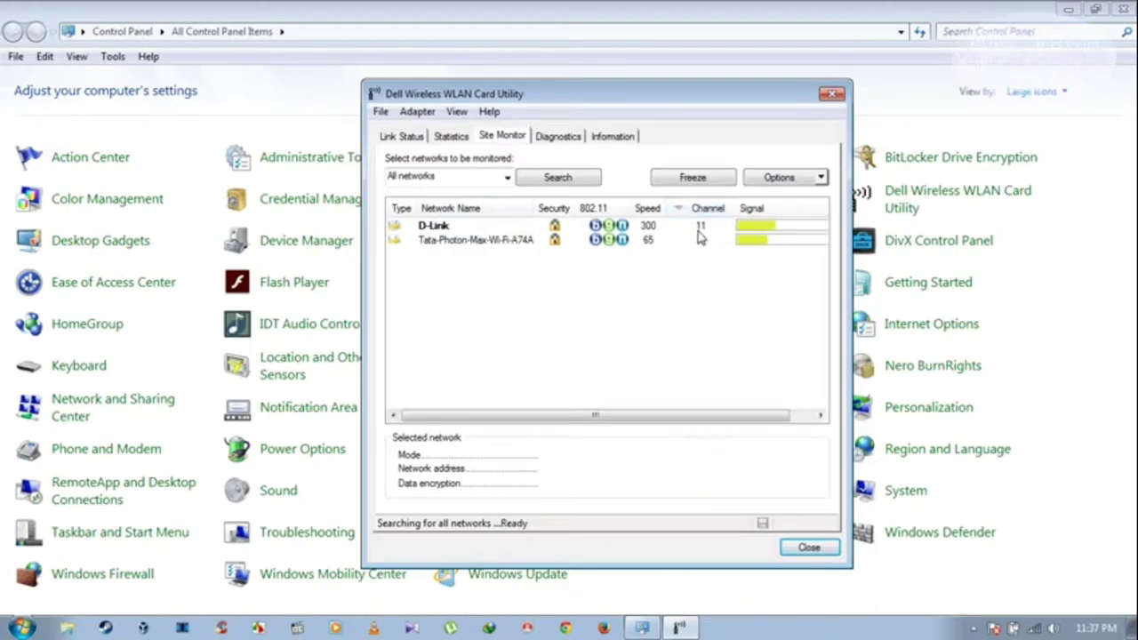
# Examine the mode, network address and data encryption of the Tata-Photon-Max and D-Link networks
pyautogui.click(703, 228)
pyautogui.click(698, 241)
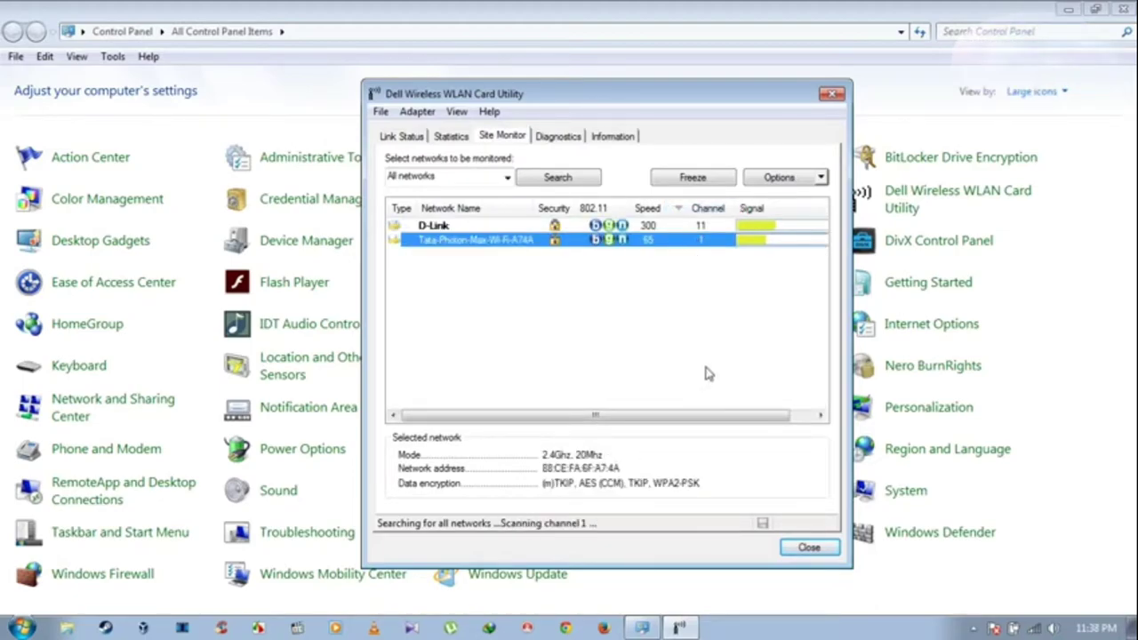
pyautogui.click(462, 227)
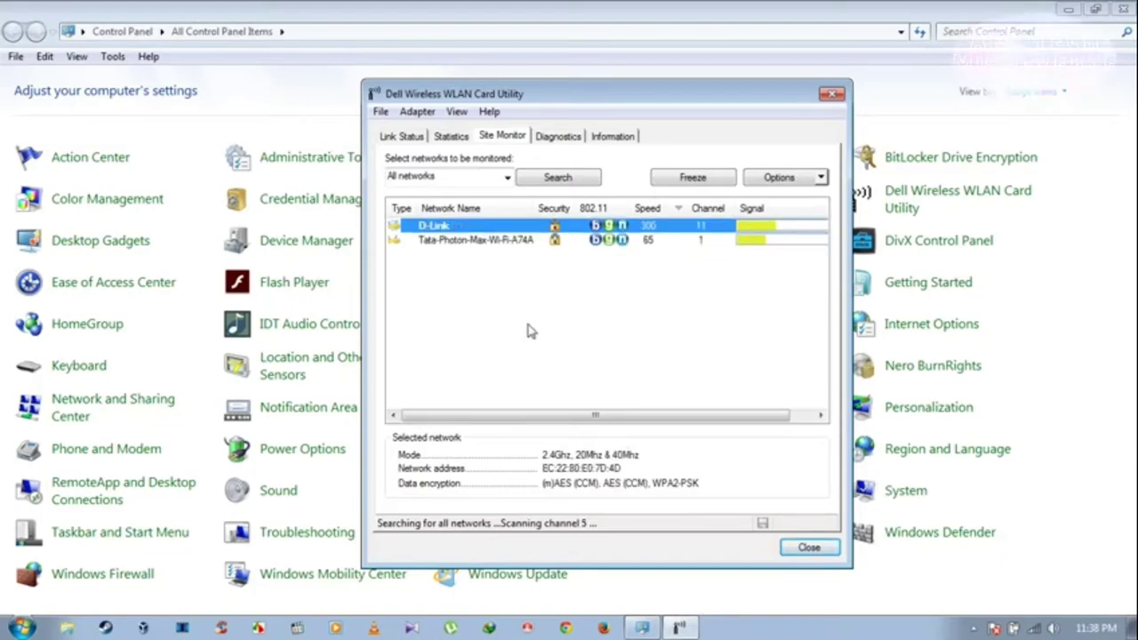
# Scan for all networks, and rescan with monitoring restricted to D-Link
pyautogui.click(554, 180)
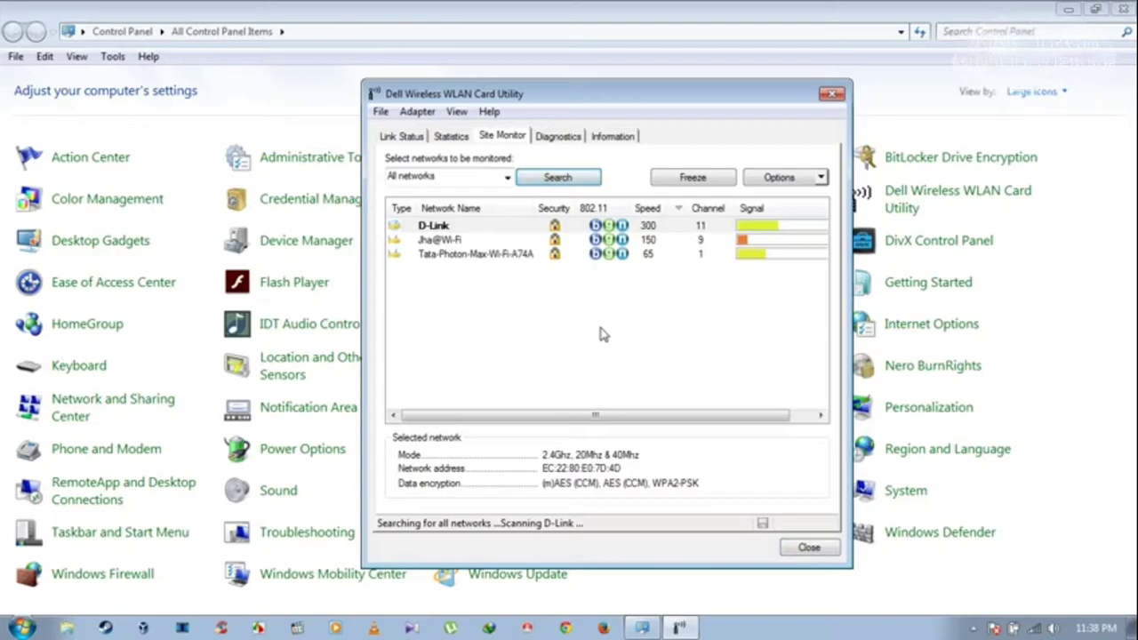
pyautogui.click(507, 177)
pyautogui.click(472, 211)
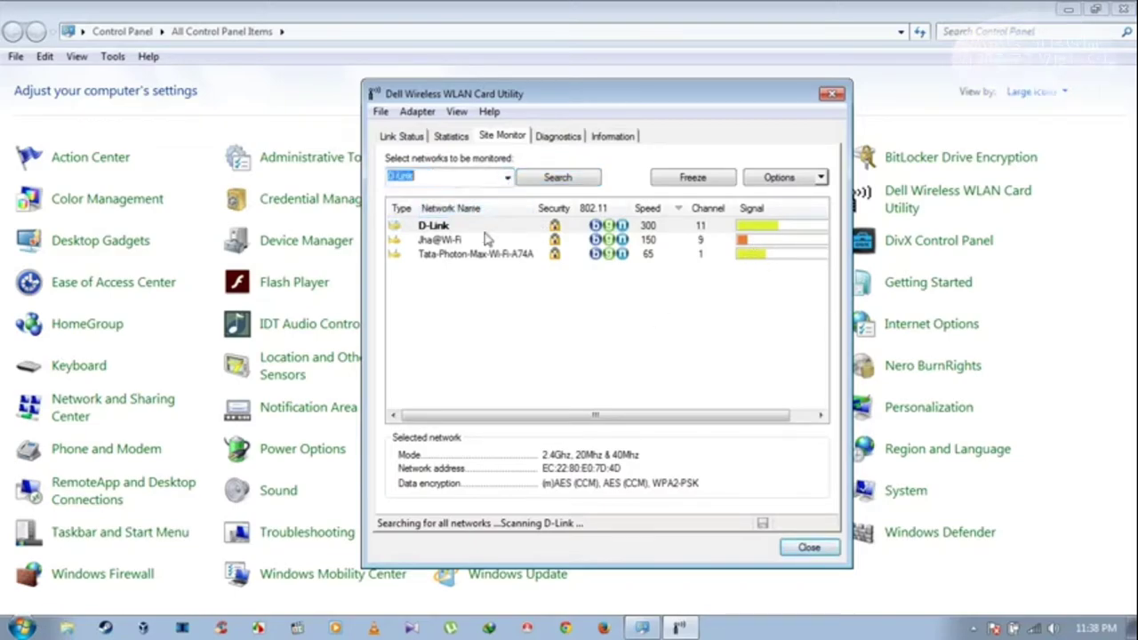
pyautogui.click(559, 176)
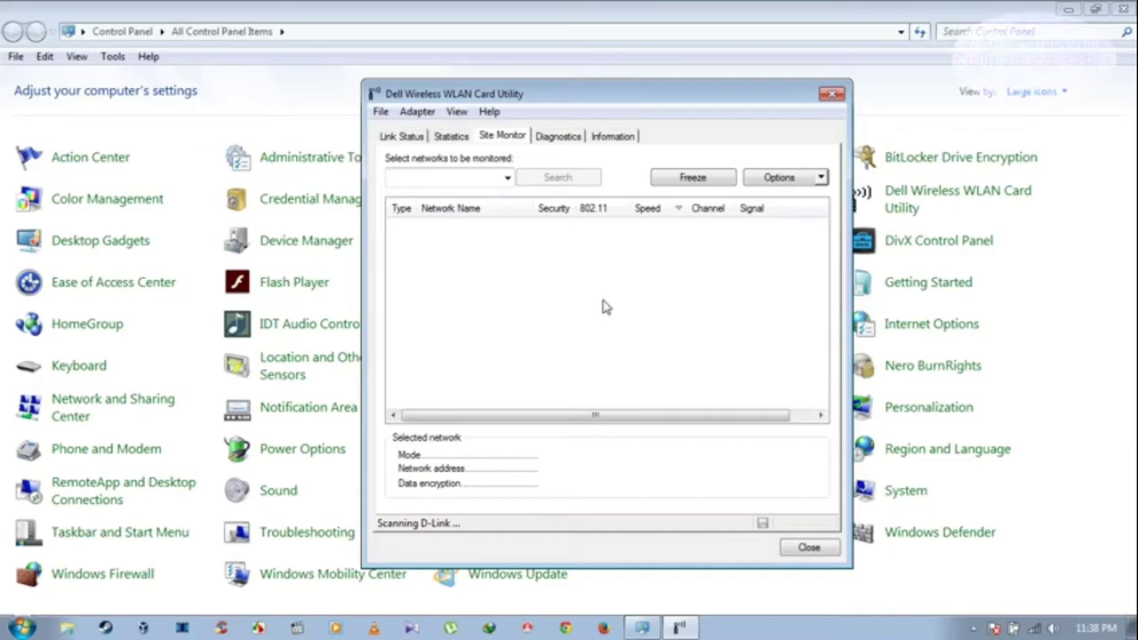
# Set the monitored networks to All networks and run the search again
pyautogui.click(508, 178)
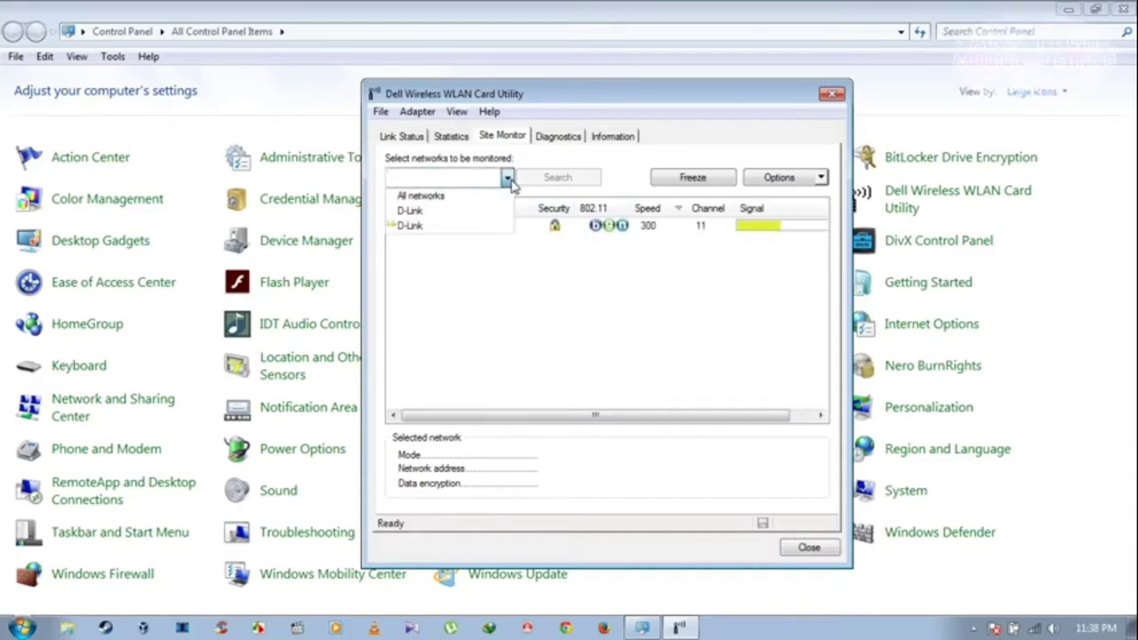
pyautogui.click(508, 178)
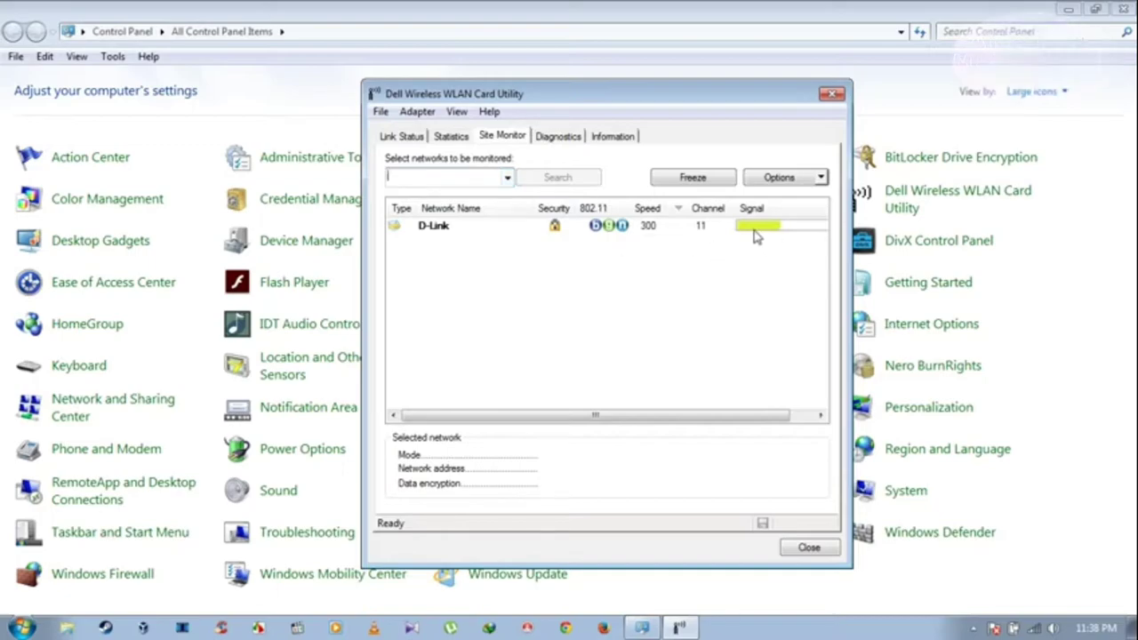
pyautogui.click(507, 178)
pyautogui.click(492, 195)
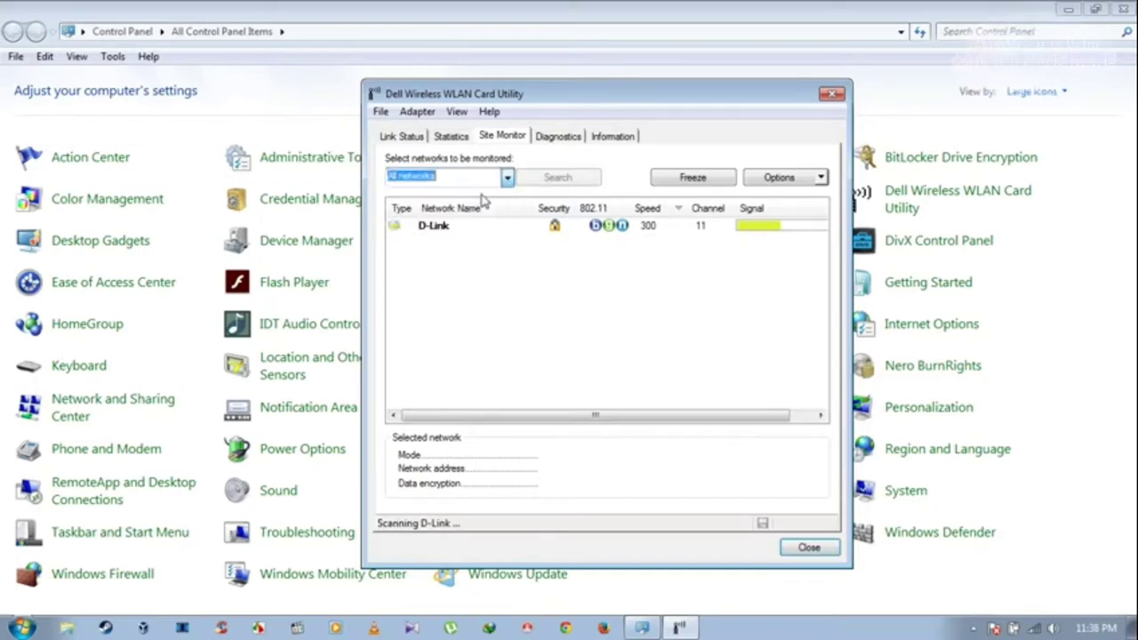
pyautogui.click(556, 179)
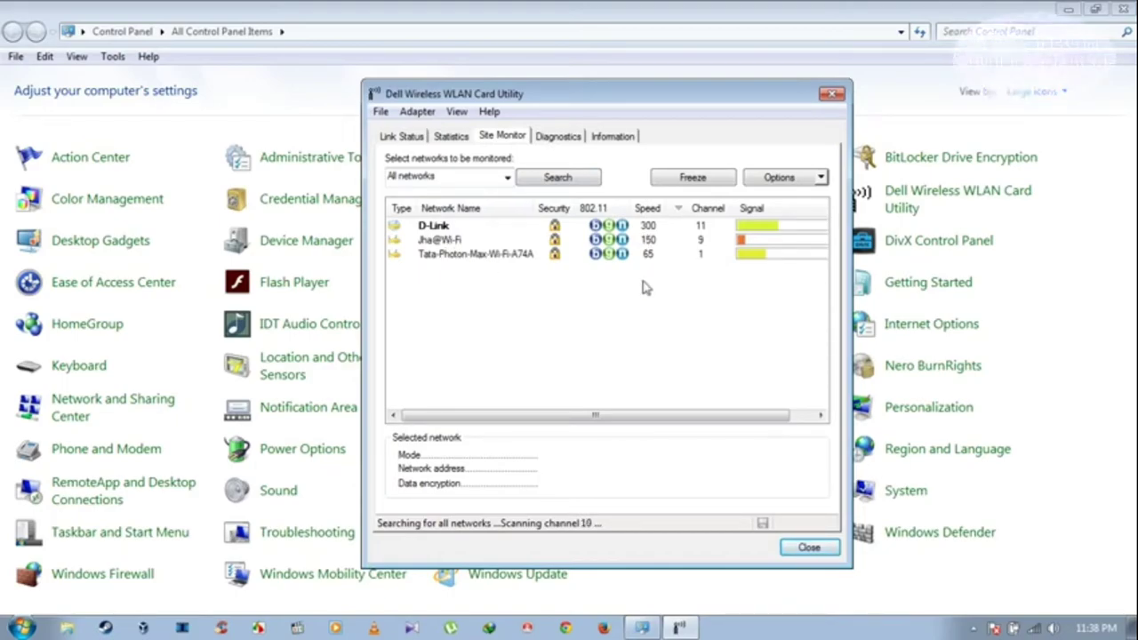
# Return to the Link Status page and close both the wireless utility and Control Panel
pyautogui.click(402, 137)
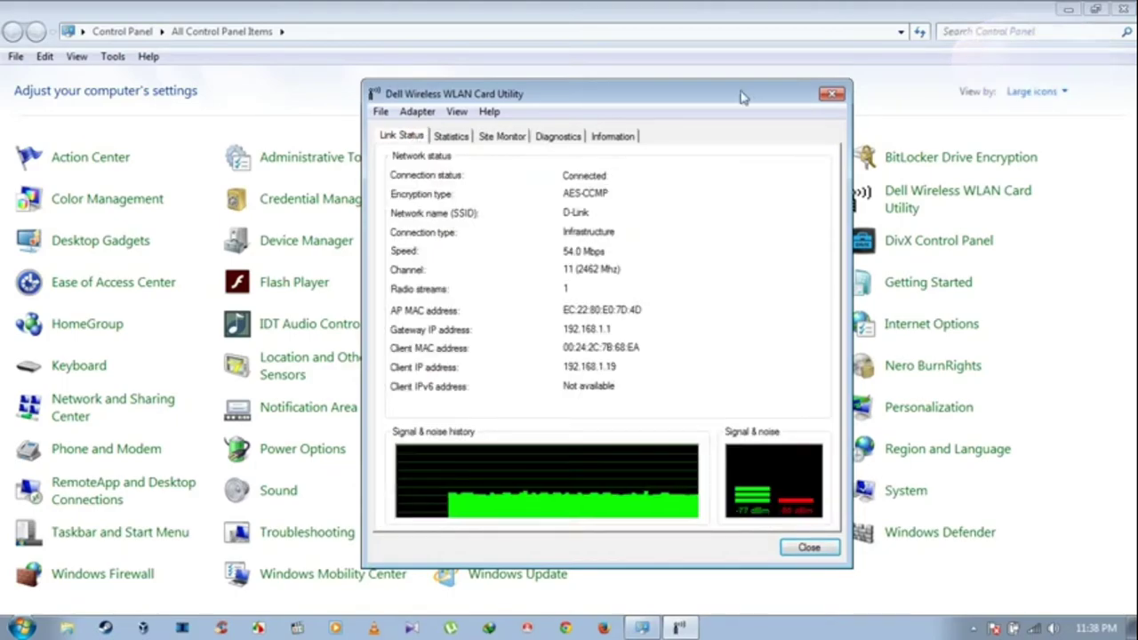
pyautogui.click(832, 93)
pyautogui.click(1113, 11)
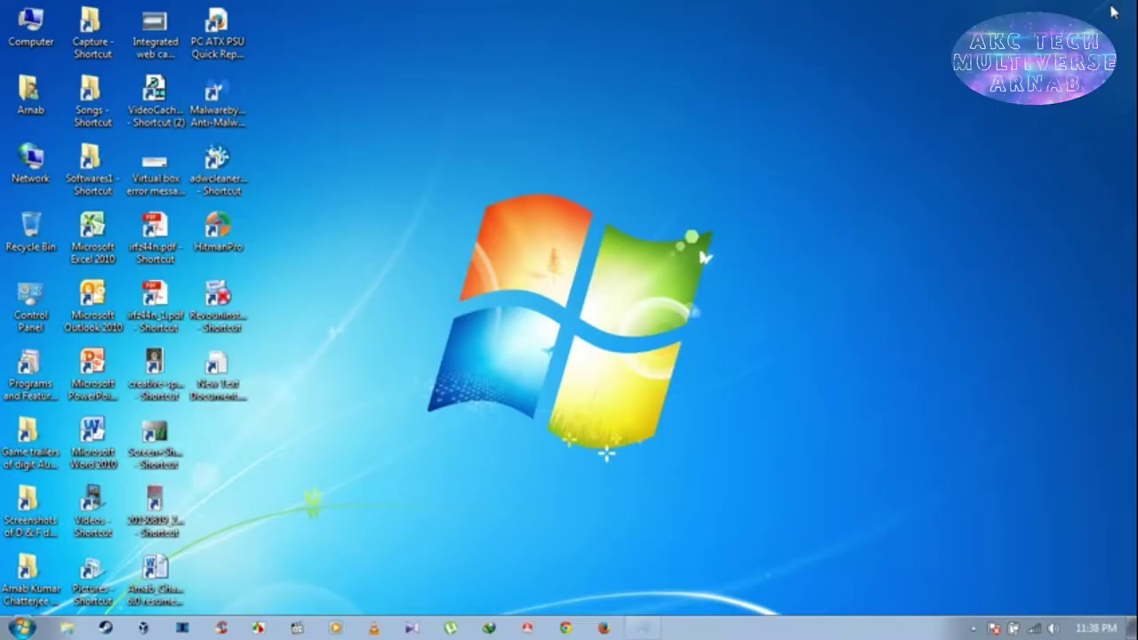
# Reopen the Dell Wireless WLAN Card Utility from Control Panel, show its Site Monitor and move the window aside
pyautogui.click(22, 628)
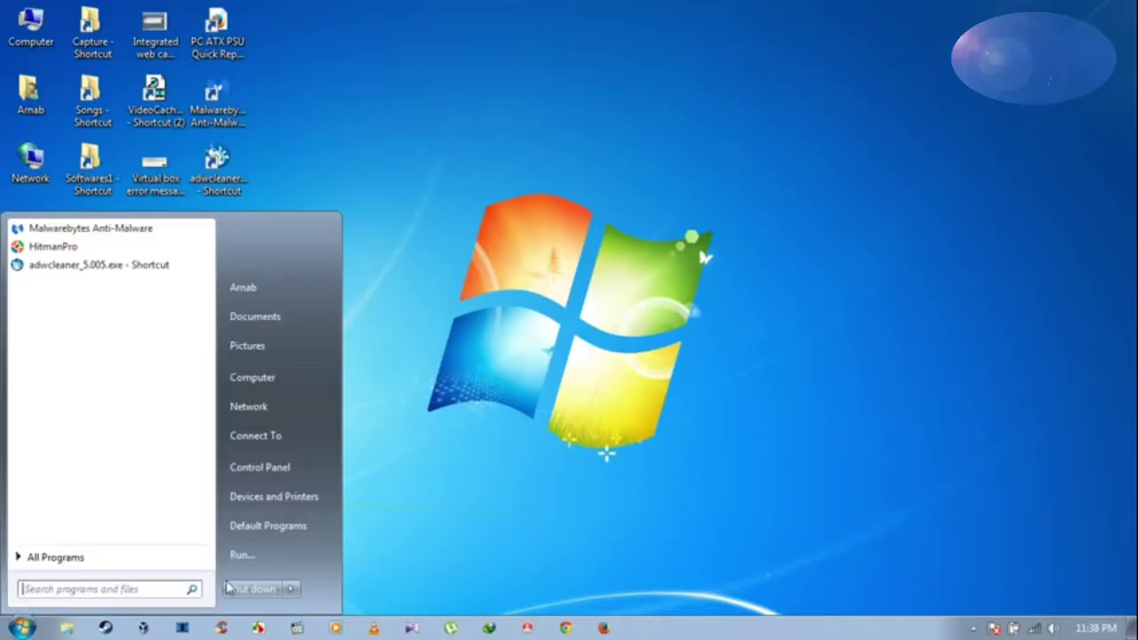
pyautogui.click(293, 467)
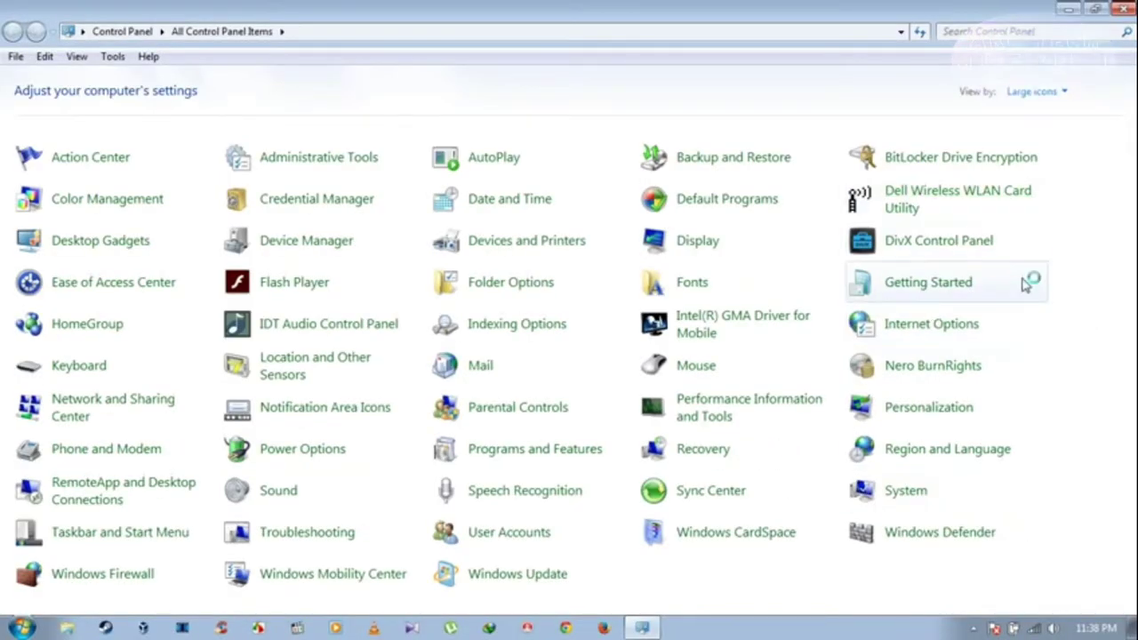
pyautogui.click(464, 130)
pyautogui.moveTo(622, 87); pyautogui.dragTo(700, 87)
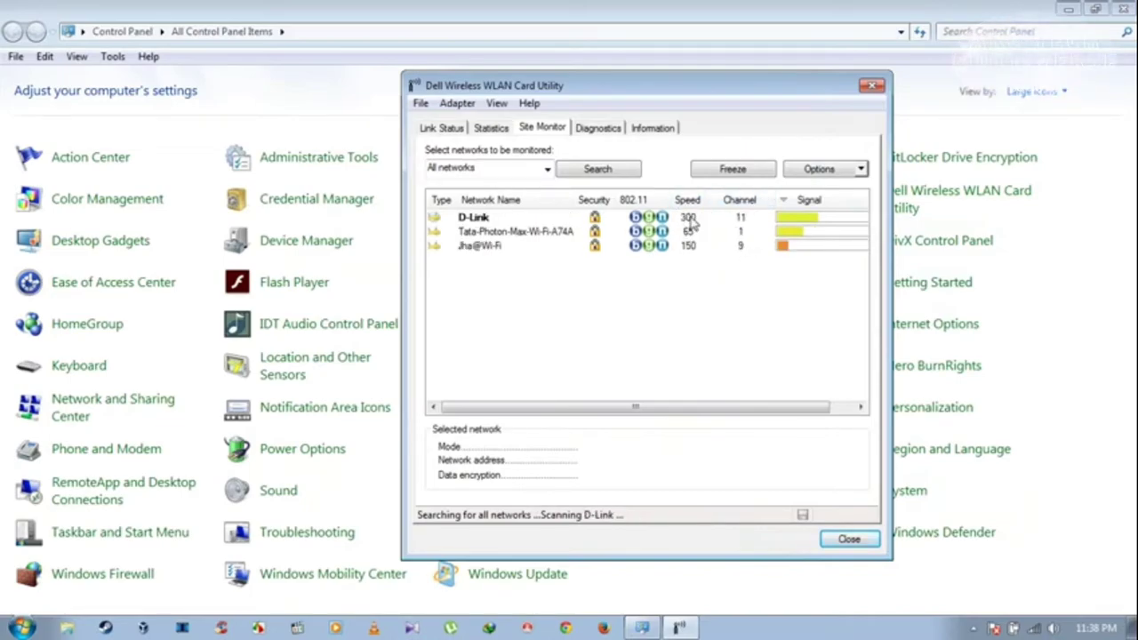
# Freeze the Site Monitor scan and compare the channel and details of each listed network
pyautogui.click(690, 223)
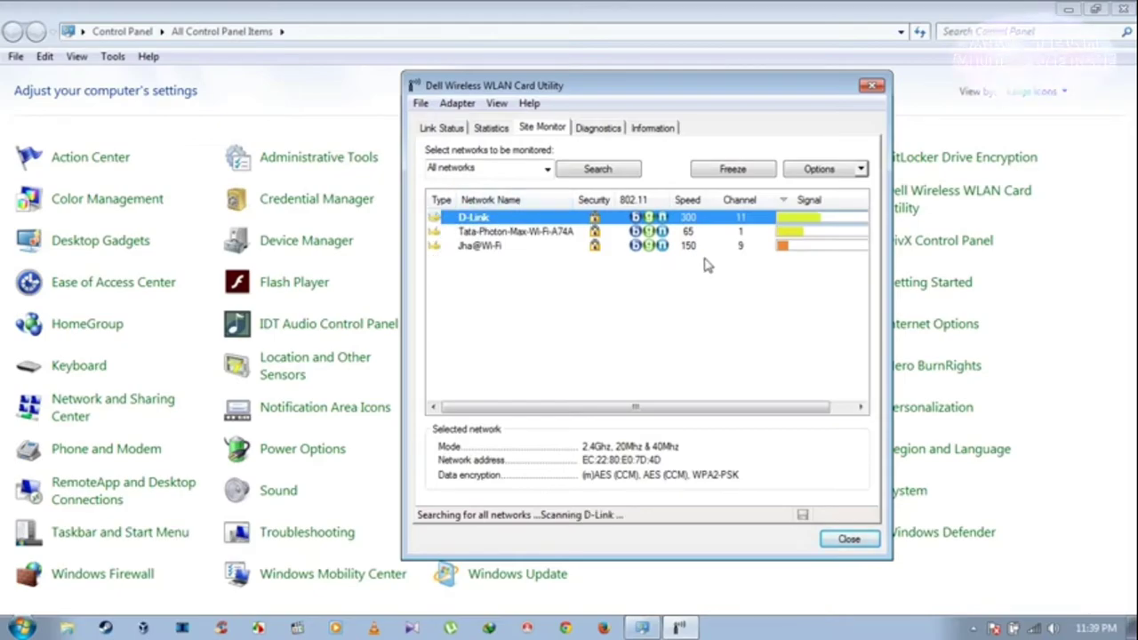
pyautogui.click(735, 169)
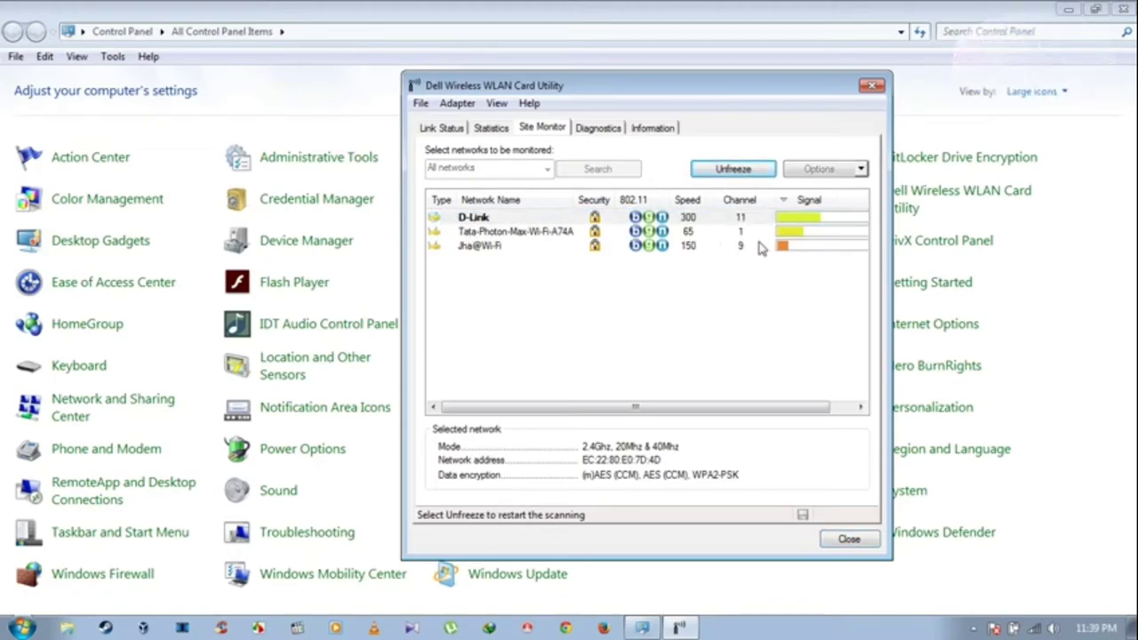
pyautogui.click(695, 235)
pyautogui.click(679, 249)
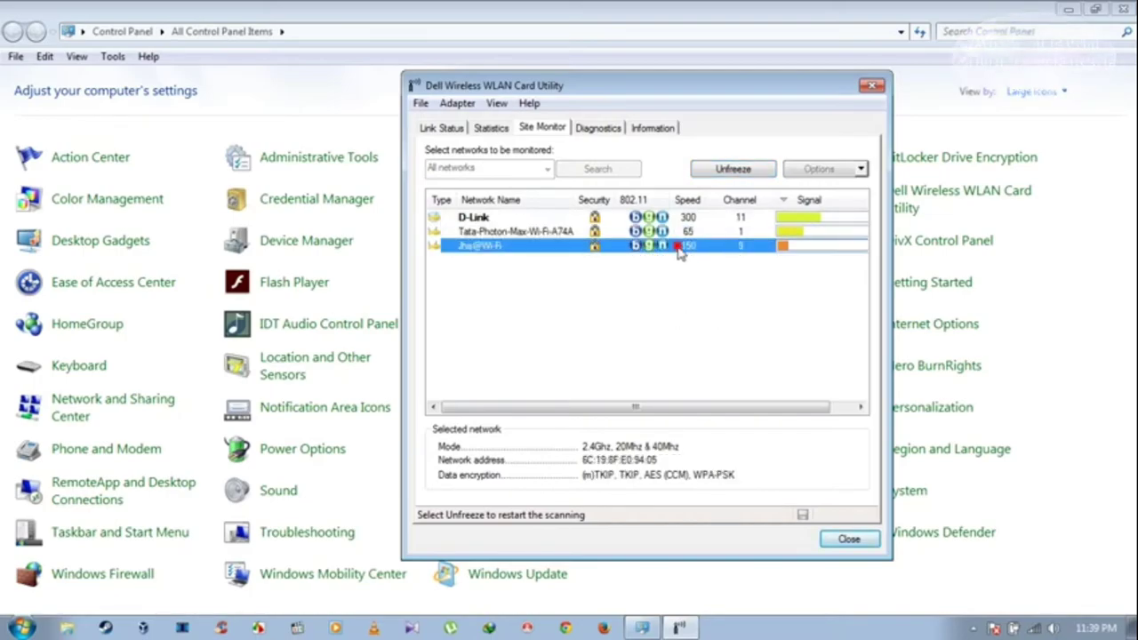
pyautogui.click(687, 218)
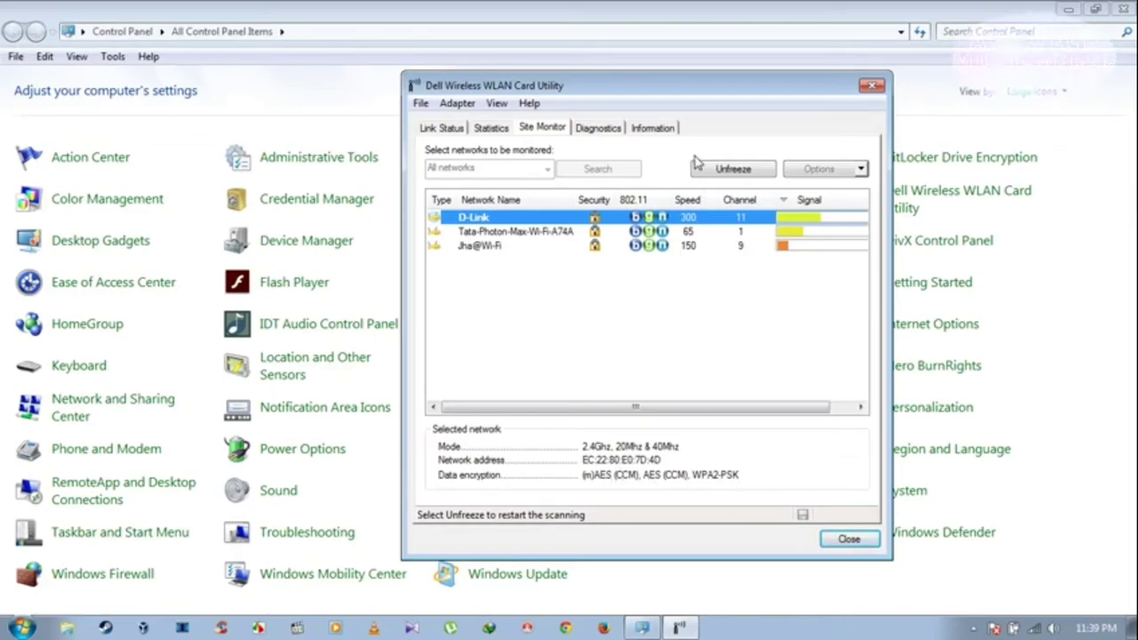
pyautogui.click(699, 233)
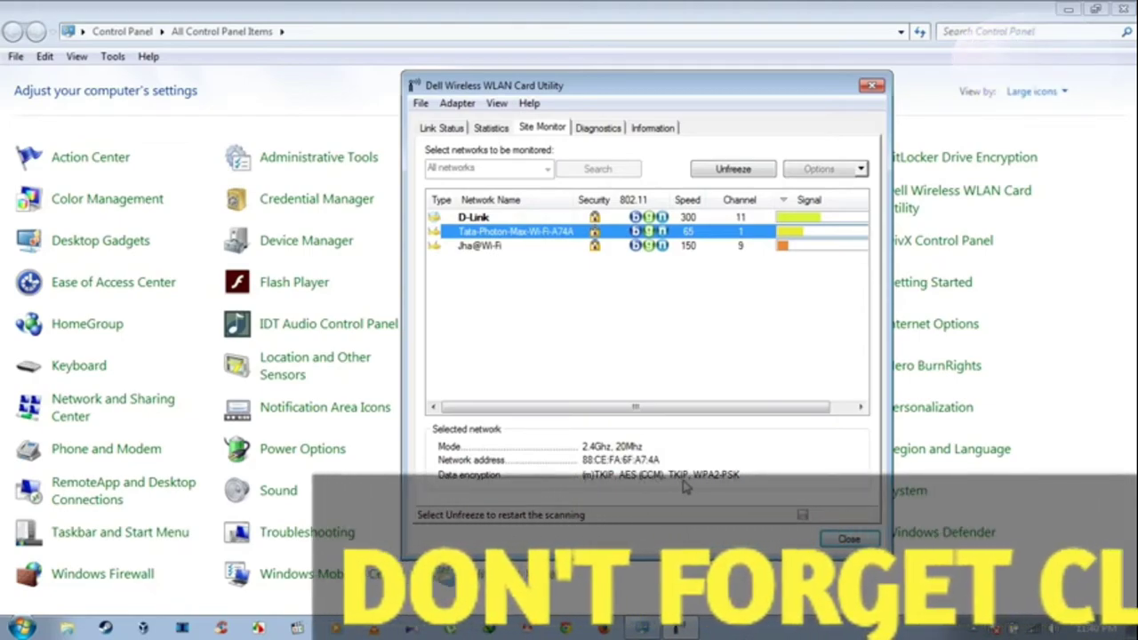
# Resume the frozen Site Monitor scan and review the channel and details of each listed network
pyautogui.click(665, 247)
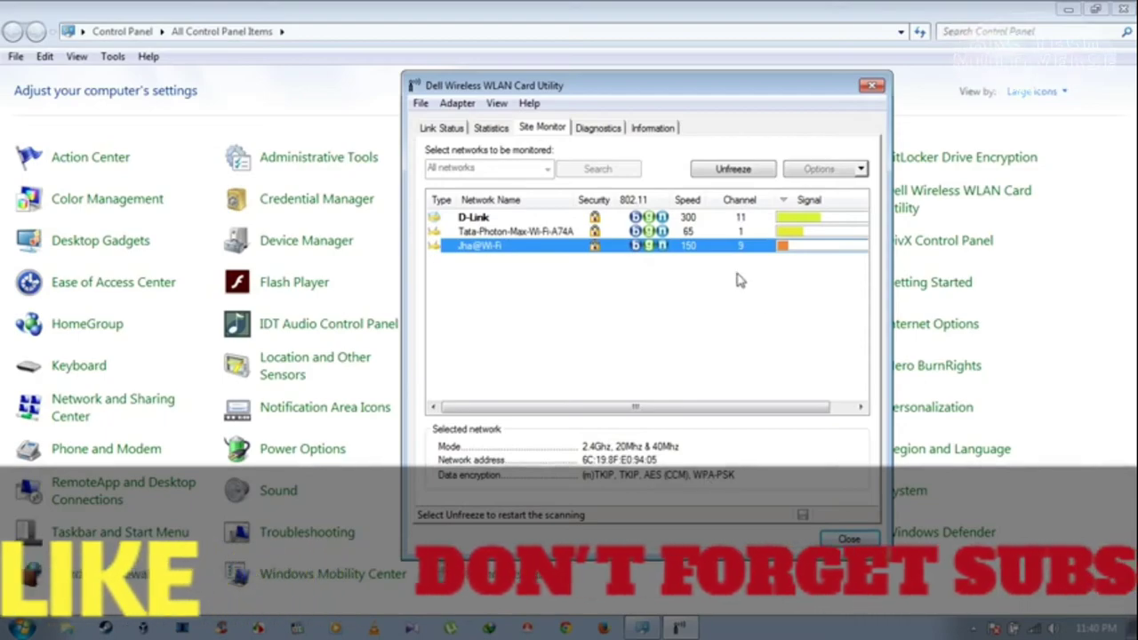
pyautogui.click(727, 169)
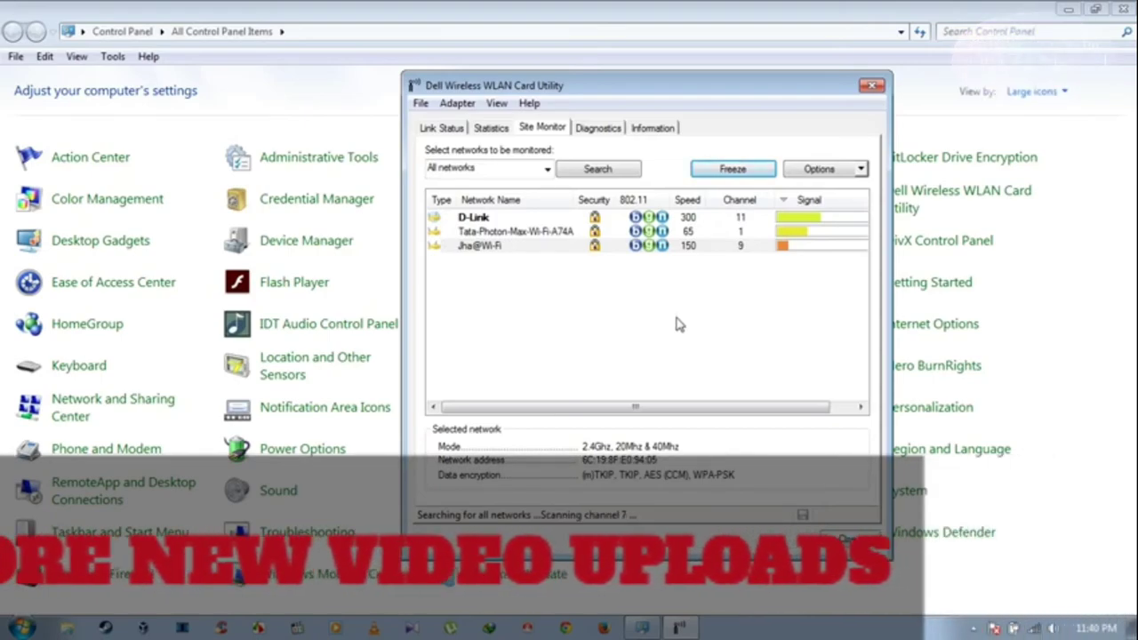
pyautogui.click(685, 218)
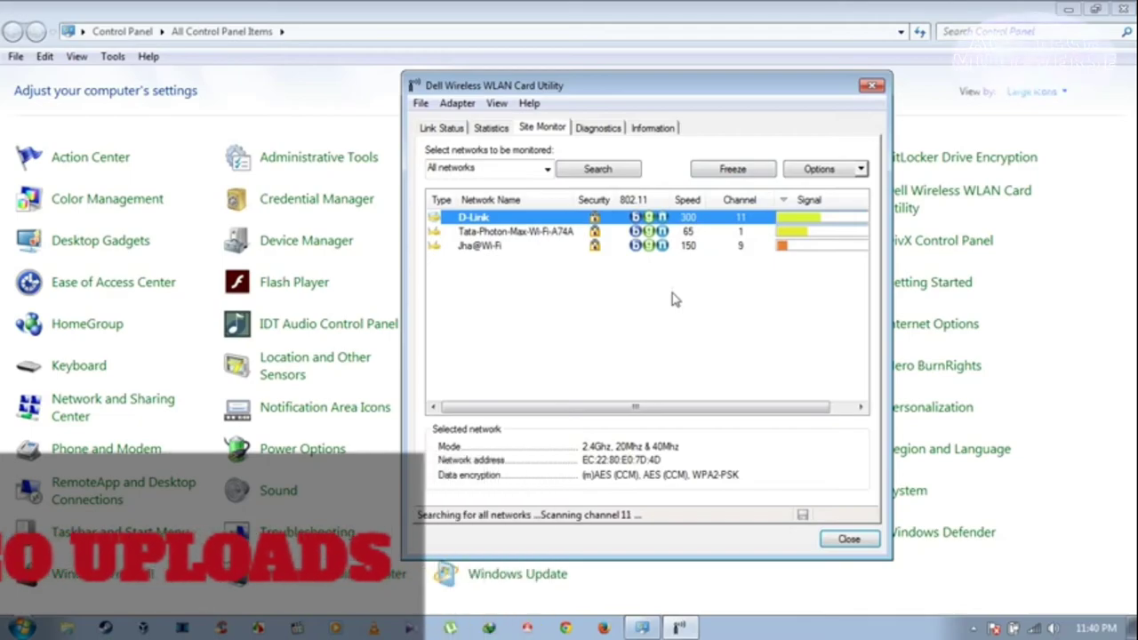
pyautogui.click(669, 232)
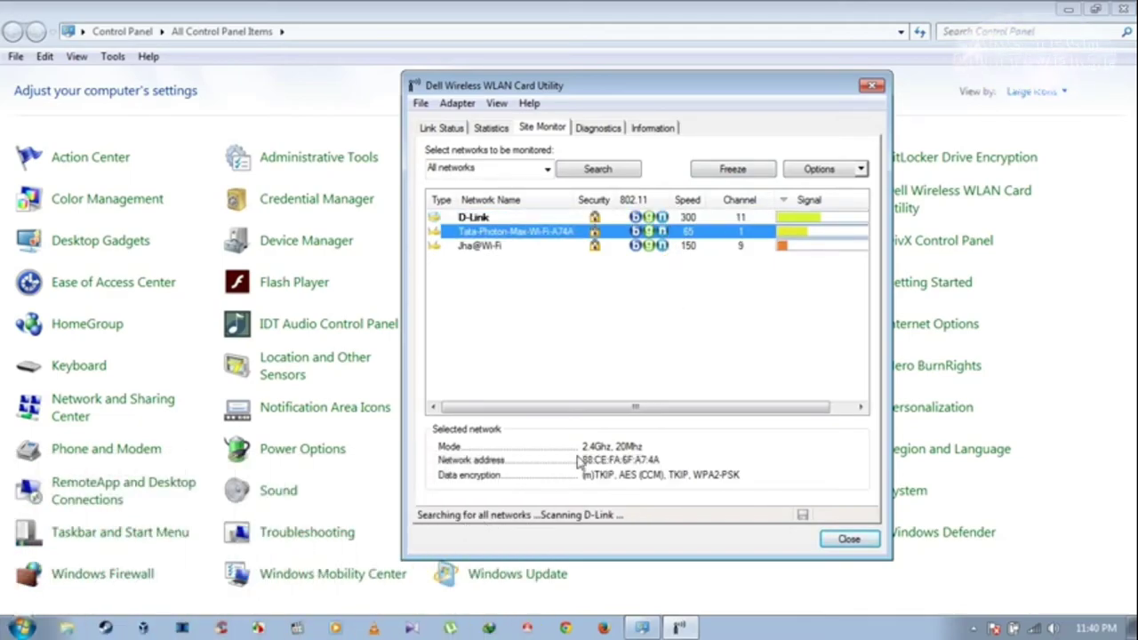
pyautogui.click(616, 247)
pyautogui.click(630, 218)
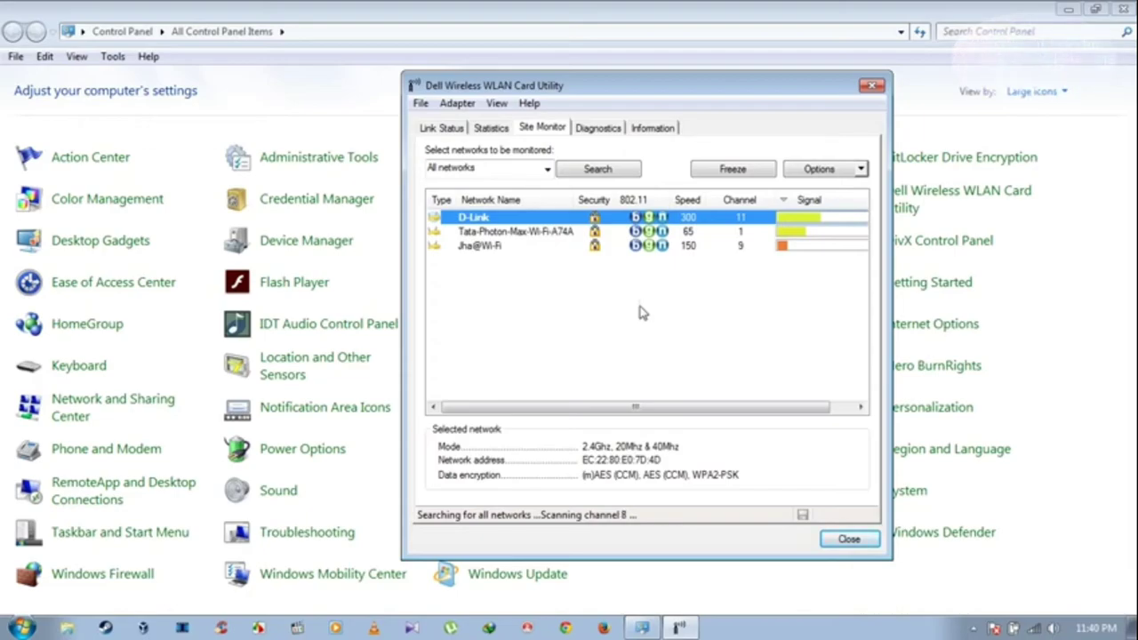
# Look at the available scan intervals and the Show Utility Icon option without changing them
pyautogui.click(862, 169)
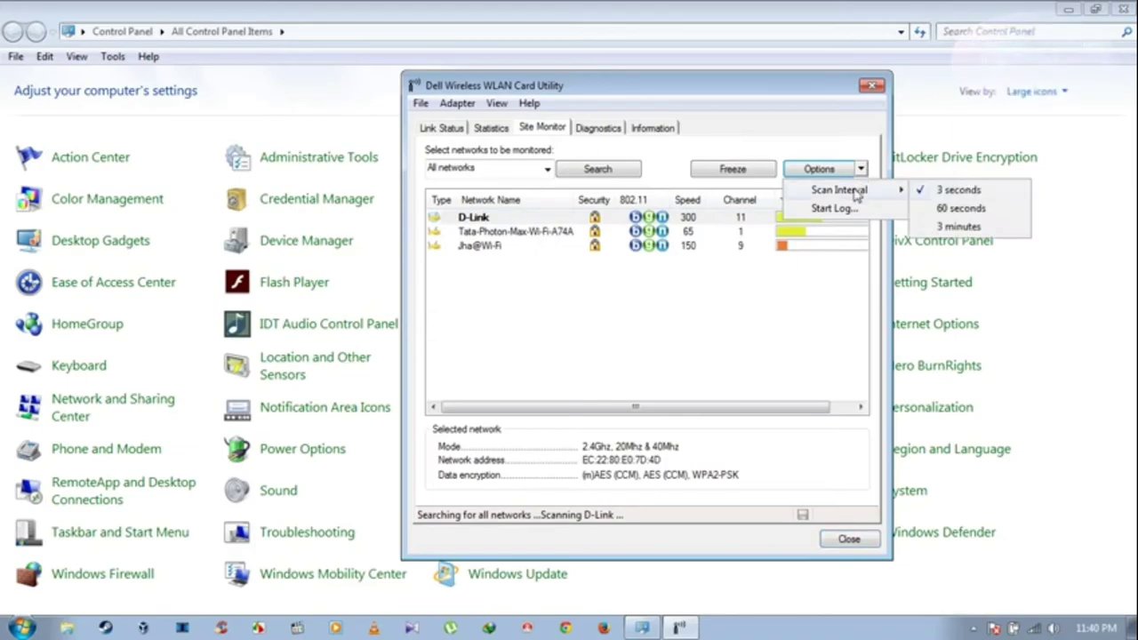
pyautogui.click(750, 330)
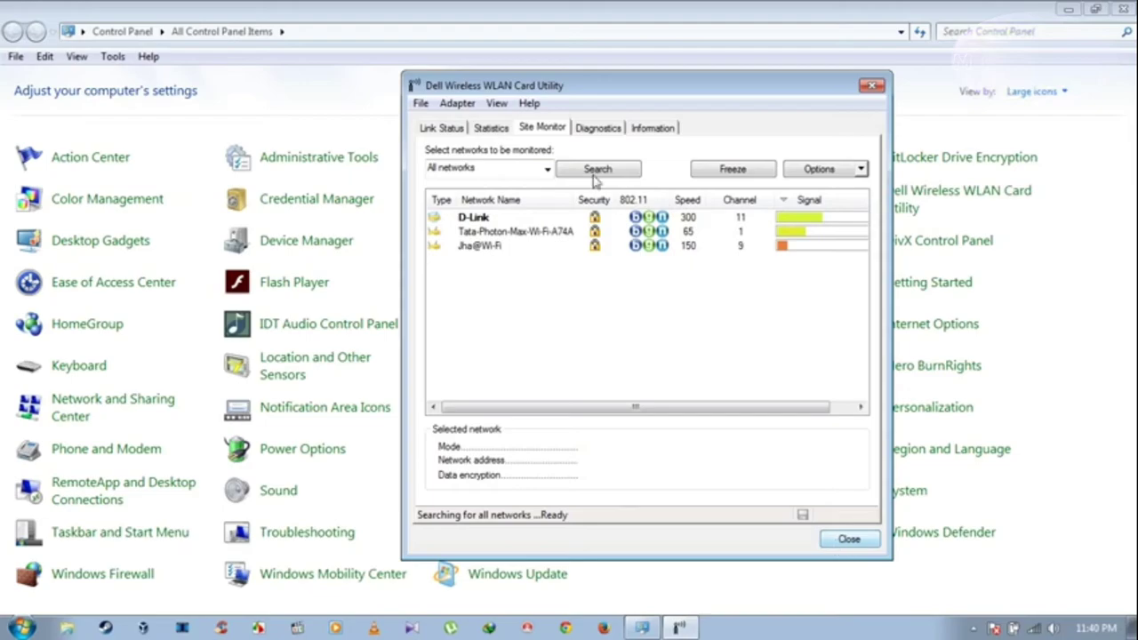
pyautogui.click(496, 103)
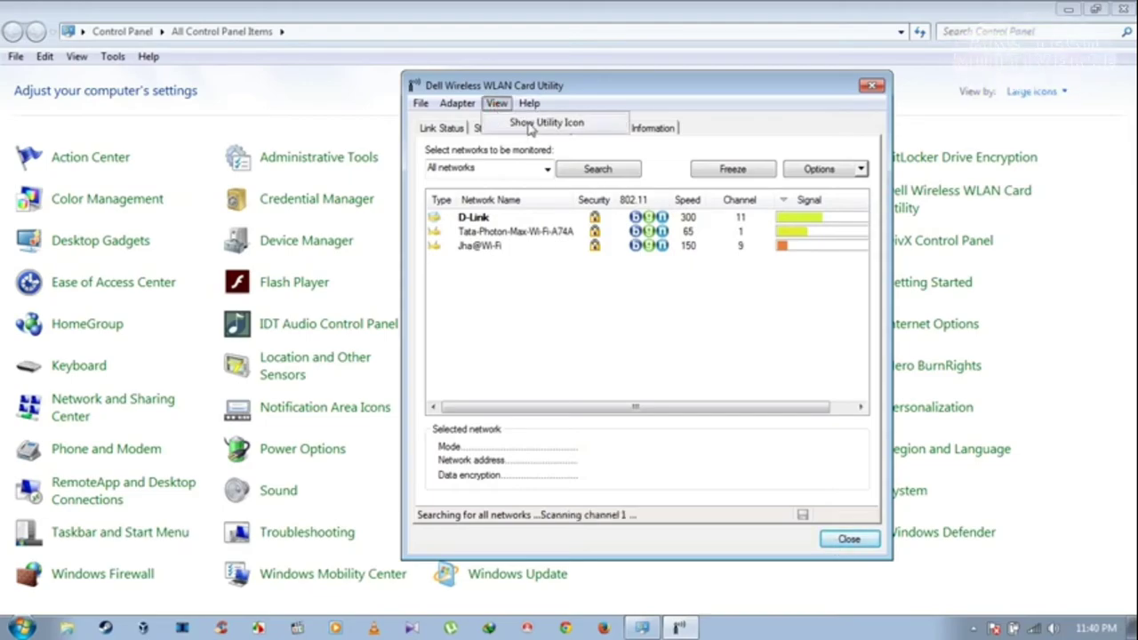
pyautogui.click(779, 108)
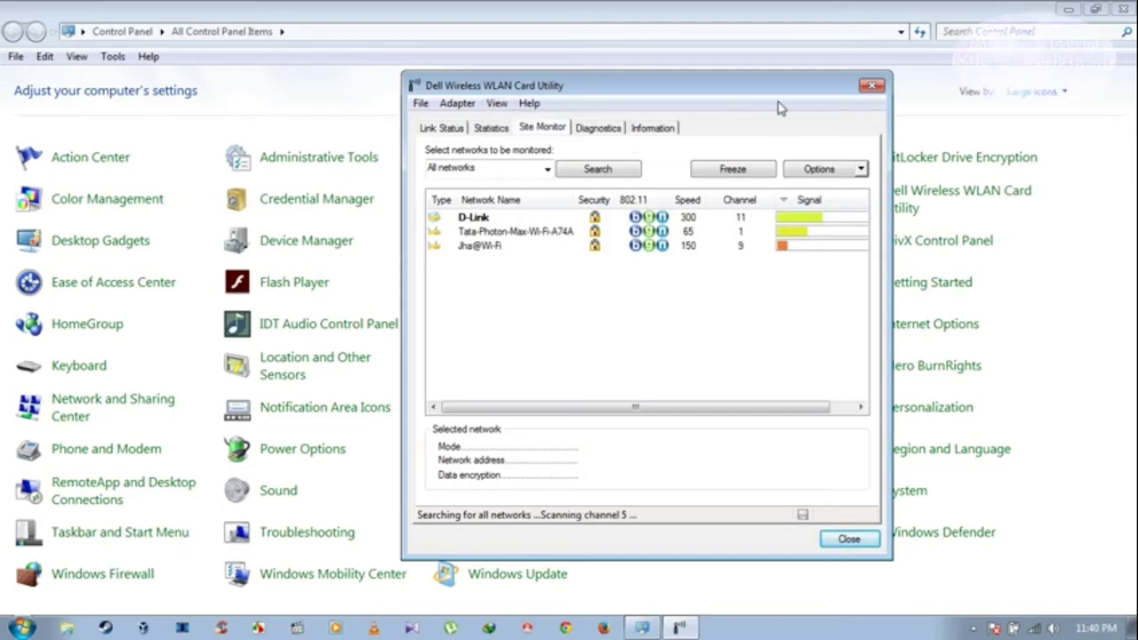
# Close both the wireless utility and Control Panel, and refresh the desktop
pyautogui.click(872, 86)
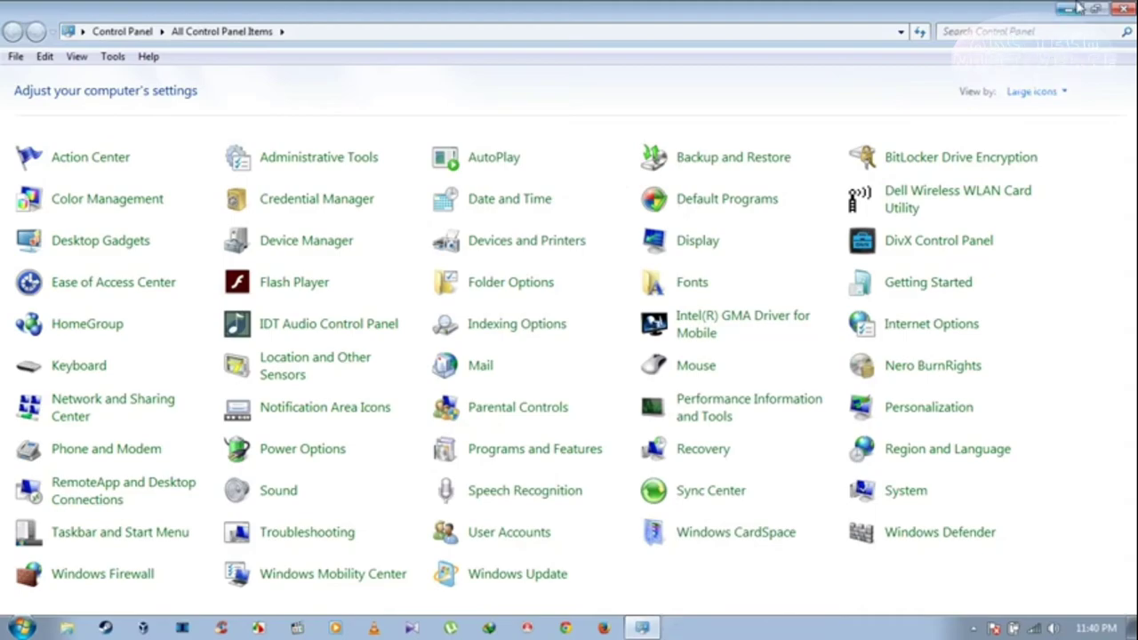
pyautogui.click(1122, 7)
pyautogui.rightClick(567, 239)
pyautogui.click(592, 287)
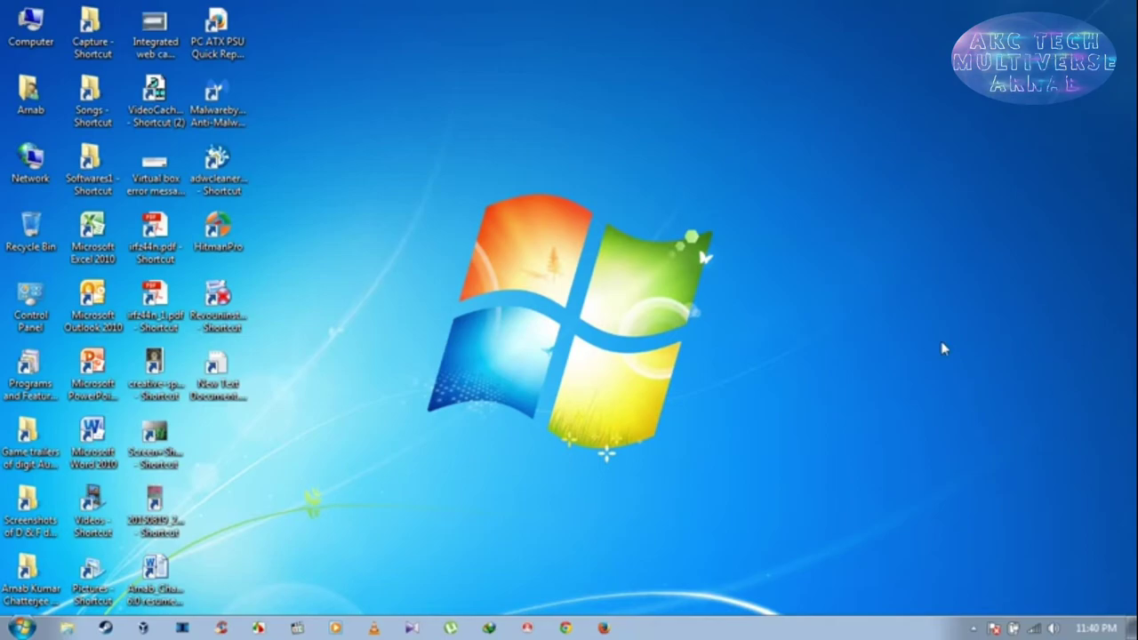
# Look through the hidden notification area icons for the wireless utility
pyautogui.click(974, 628)
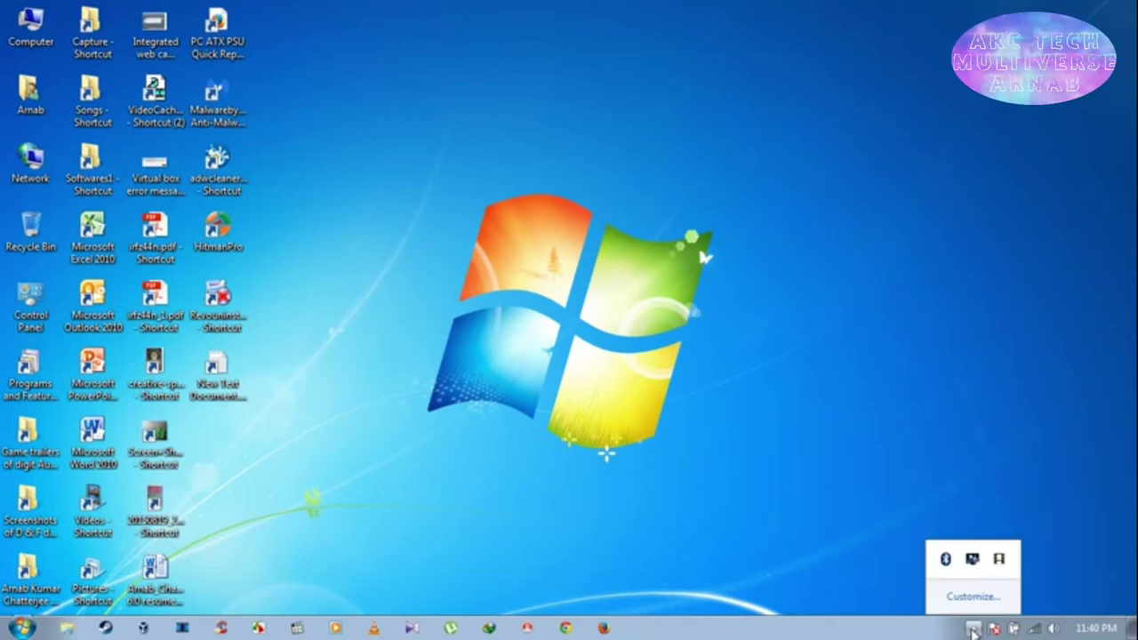
pyautogui.click(1016, 628)
pyautogui.click(555, 308)
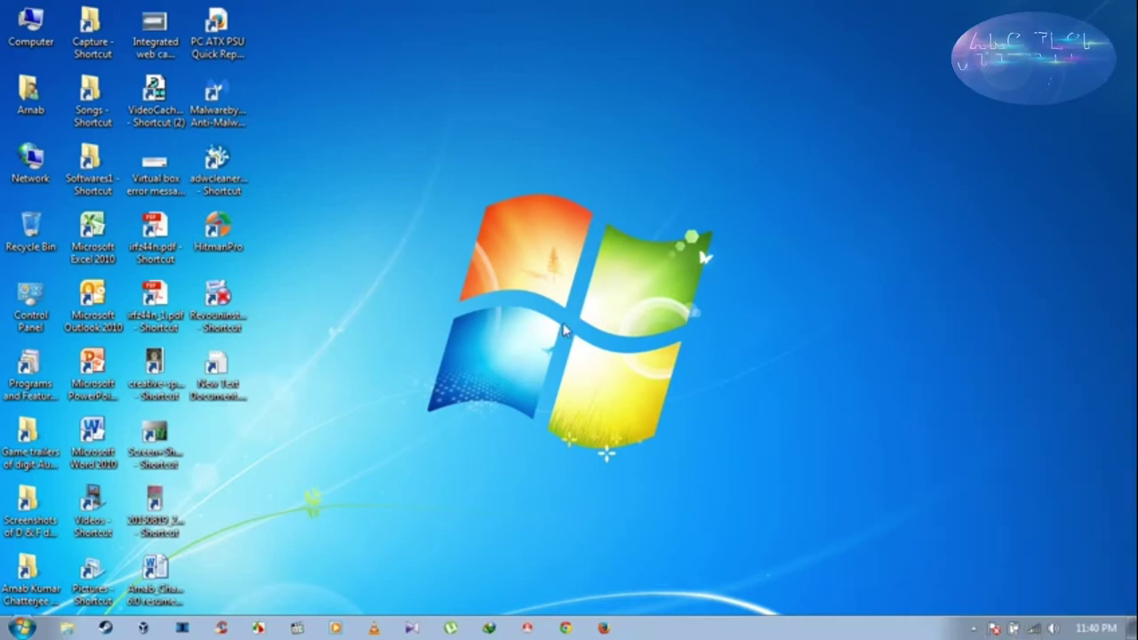
# Reopen the Dell Wireless WLAN Card Utility from Control Panel and show its Site Monitor
pyautogui.click(21, 628)
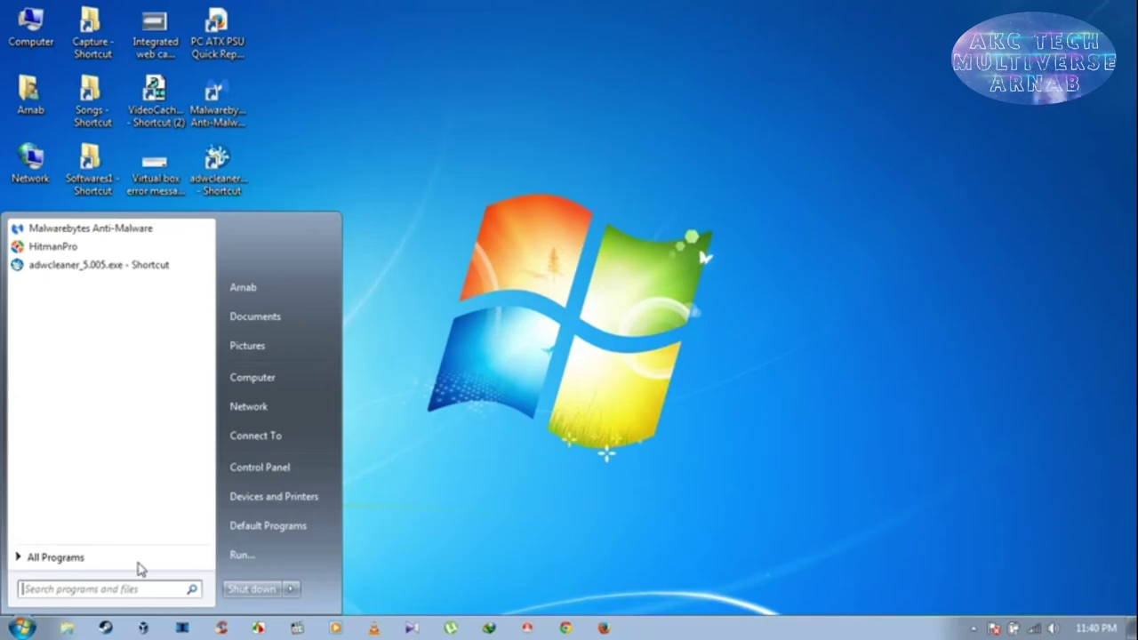
pyautogui.click(261, 469)
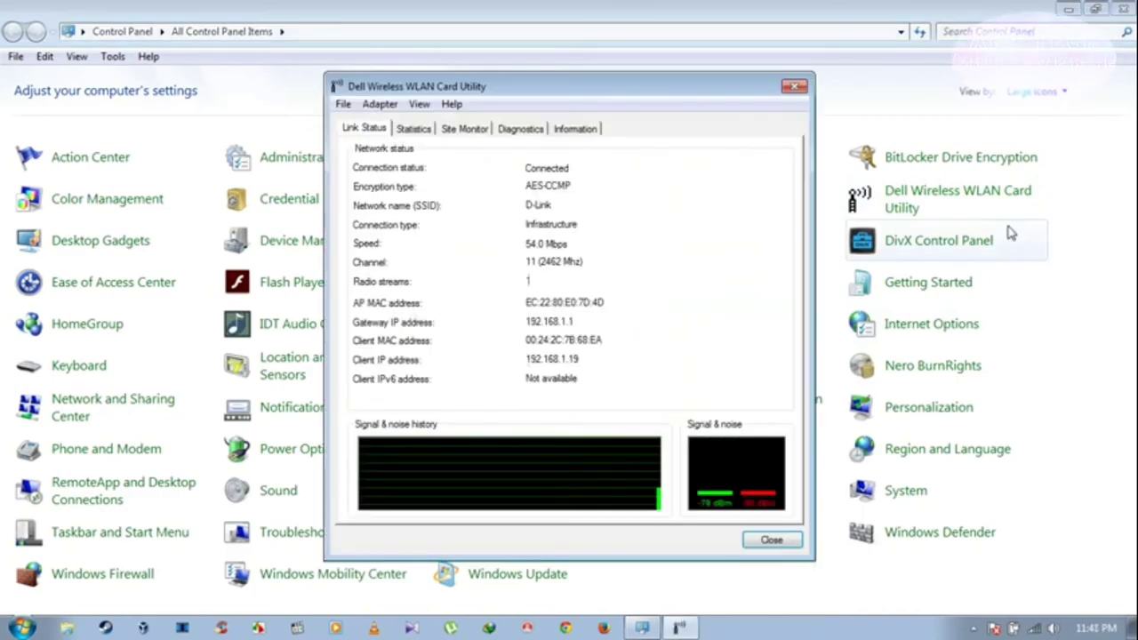
pyautogui.click(469, 130)
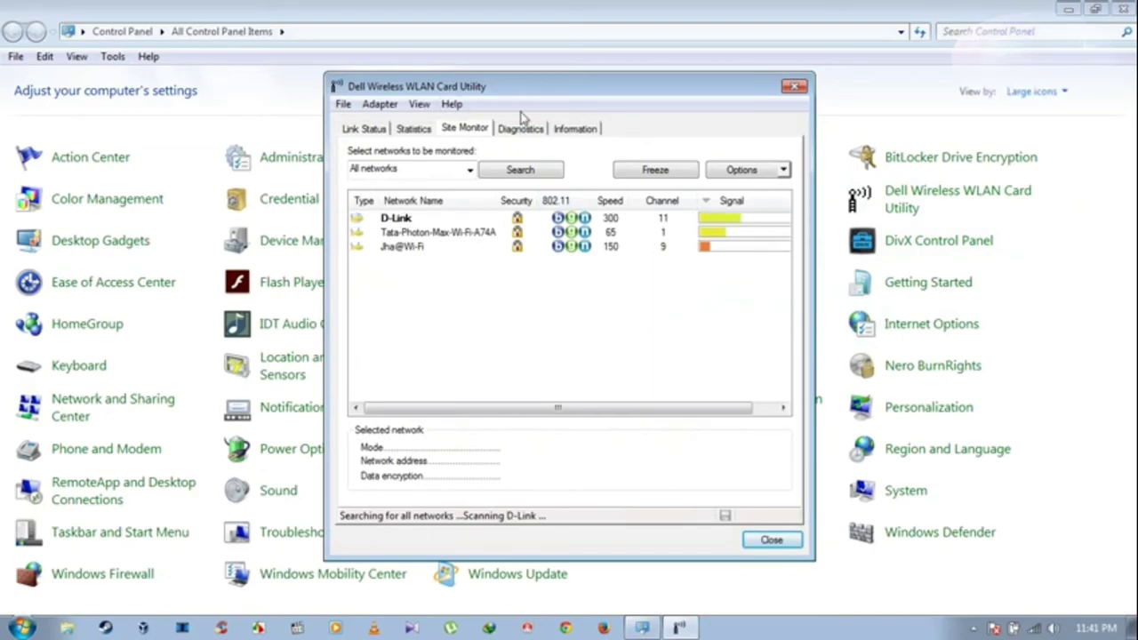
# Enable Show Utility Icon so the wireless utility gets a notification area icon, and check the setting
pyautogui.click(418, 104)
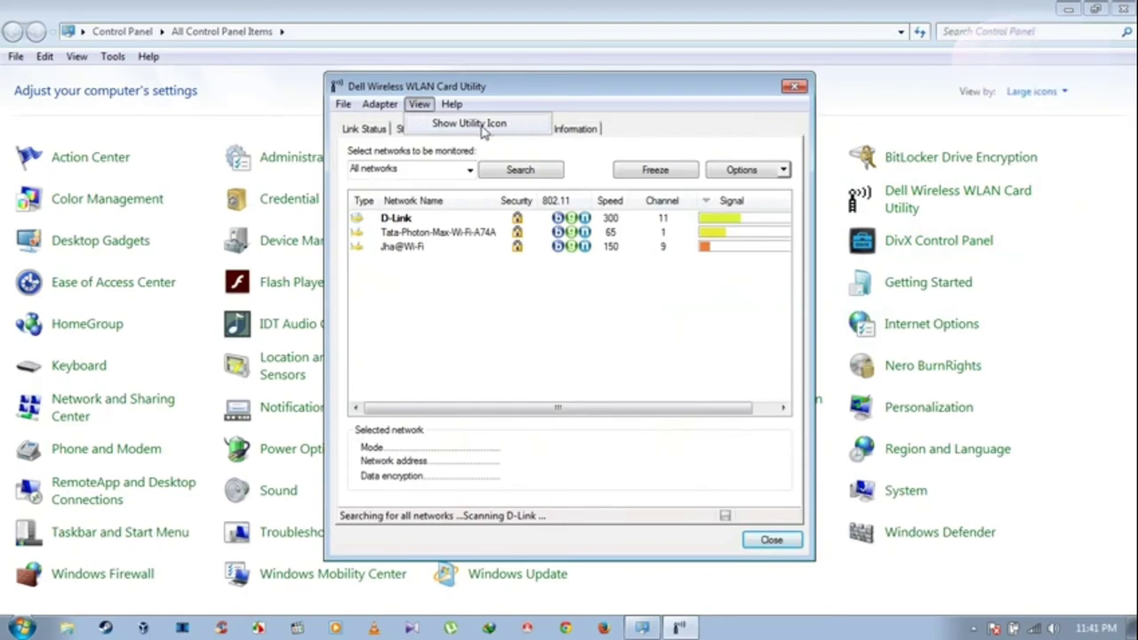
pyautogui.click(418, 128)
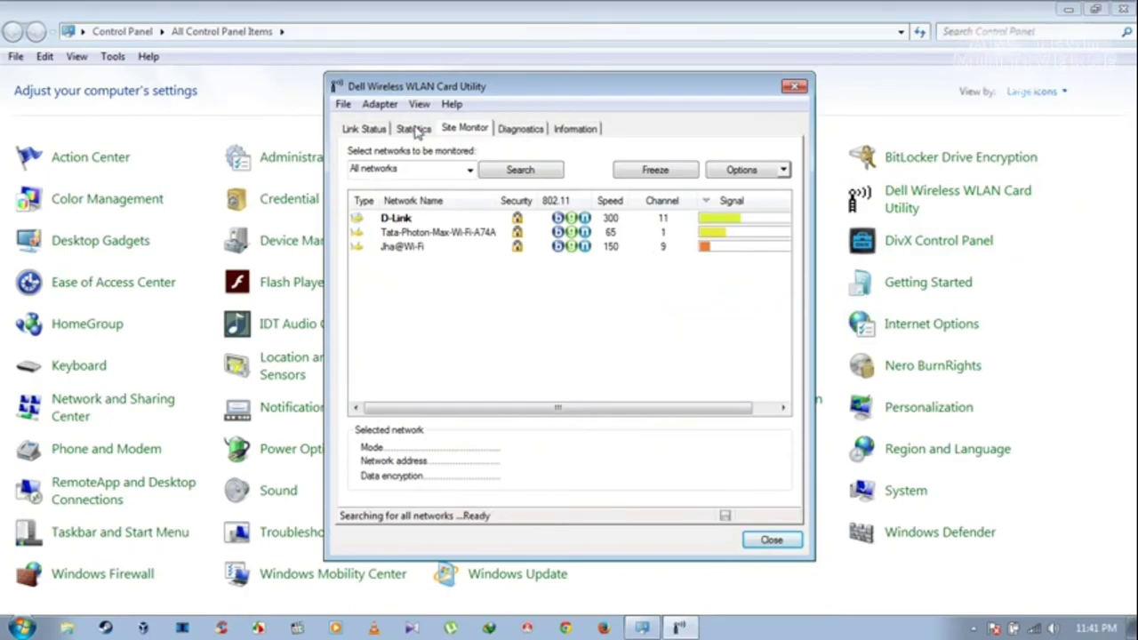
pyautogui.click(419, 104)
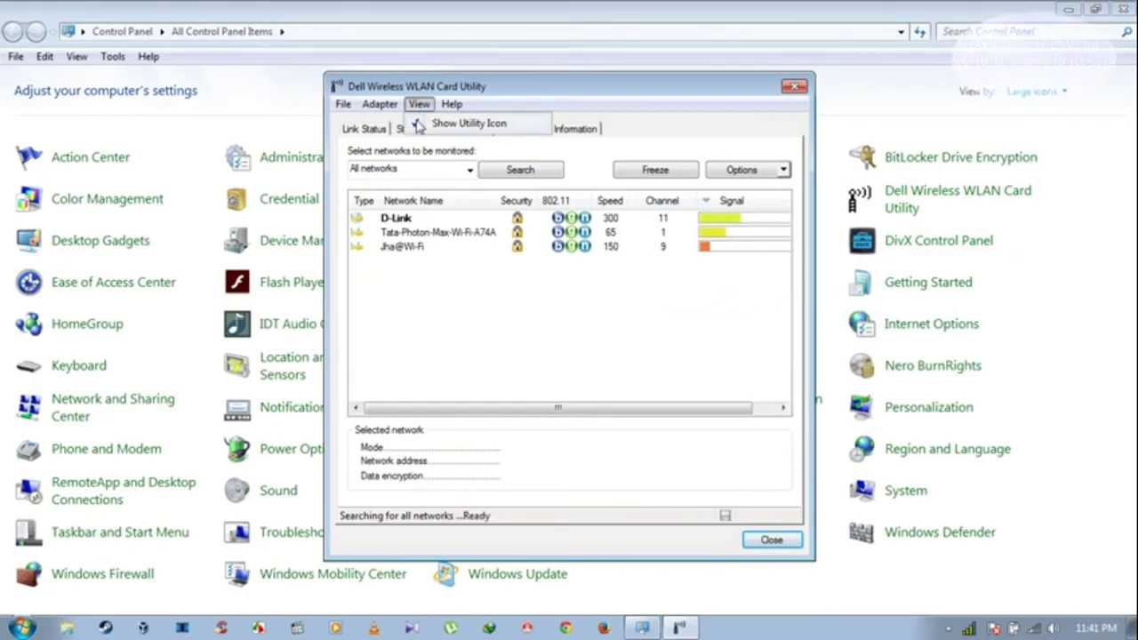
pyautogui.click(685, 116)
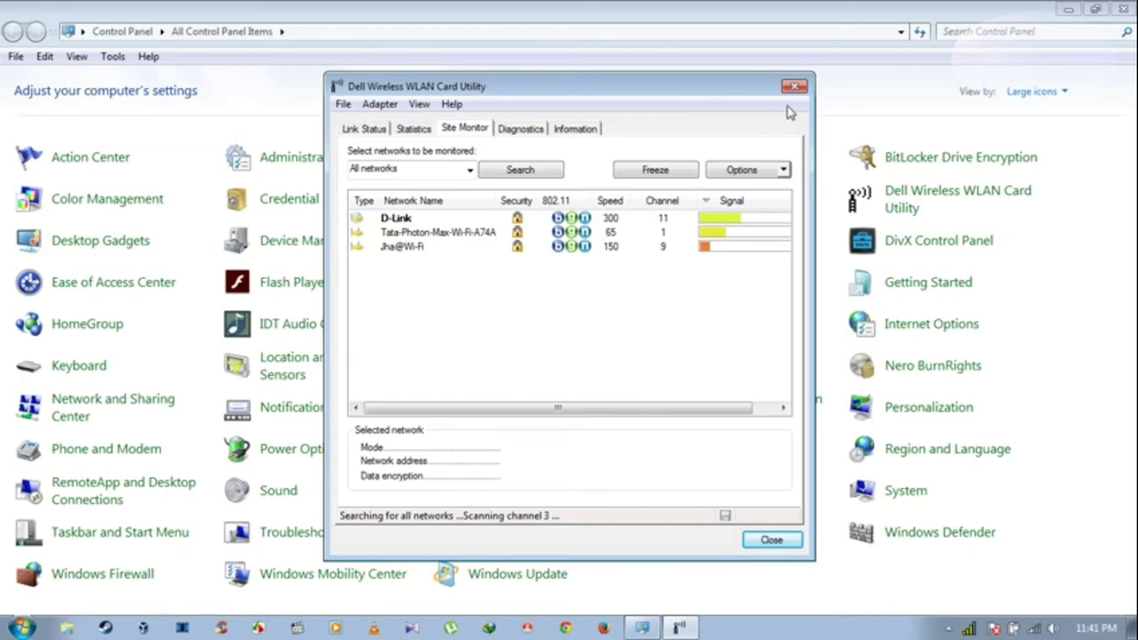
# Minimize Control Panel, try the wireless utility's notification area icon and close the utility window
pyautogui.click(1078, 9)
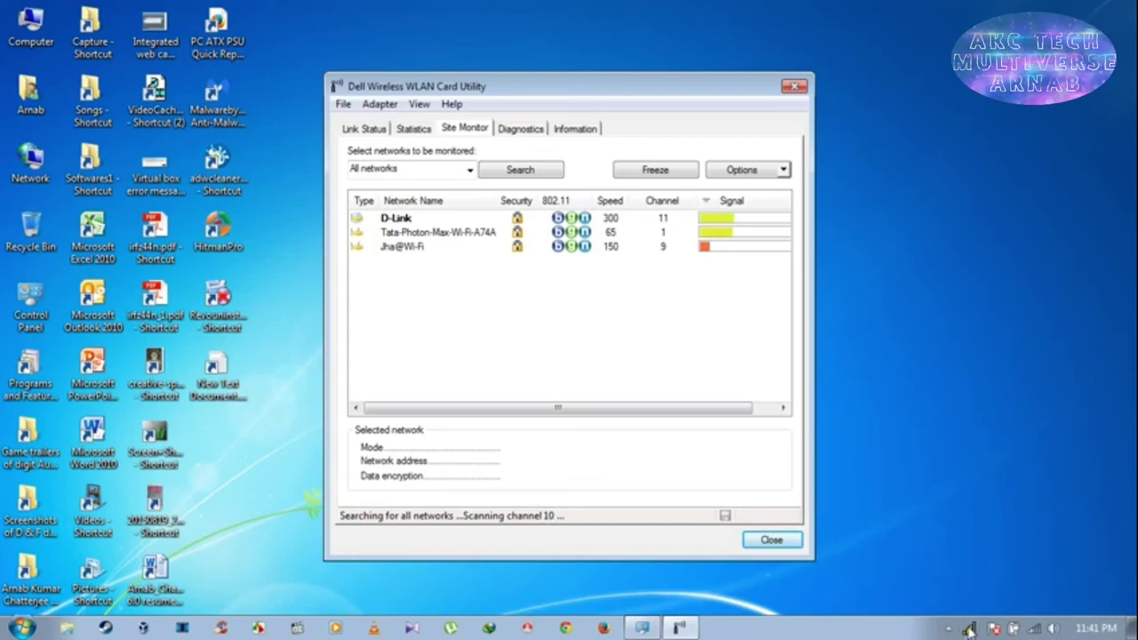
pyautogui.click(969, 628)
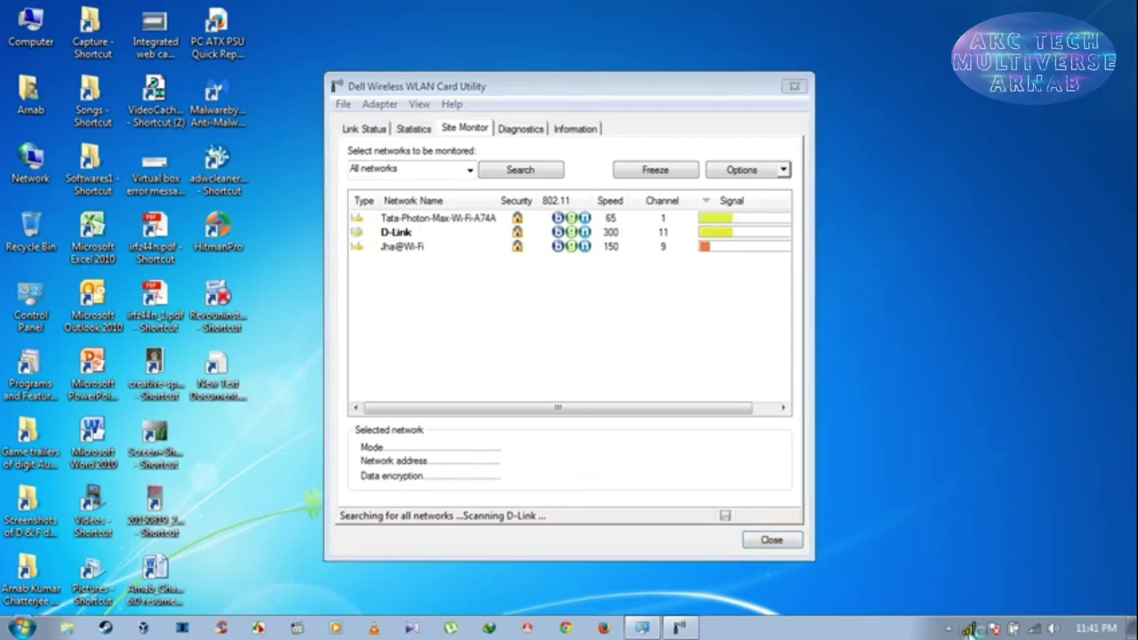
pyautogui.click(794, 88)
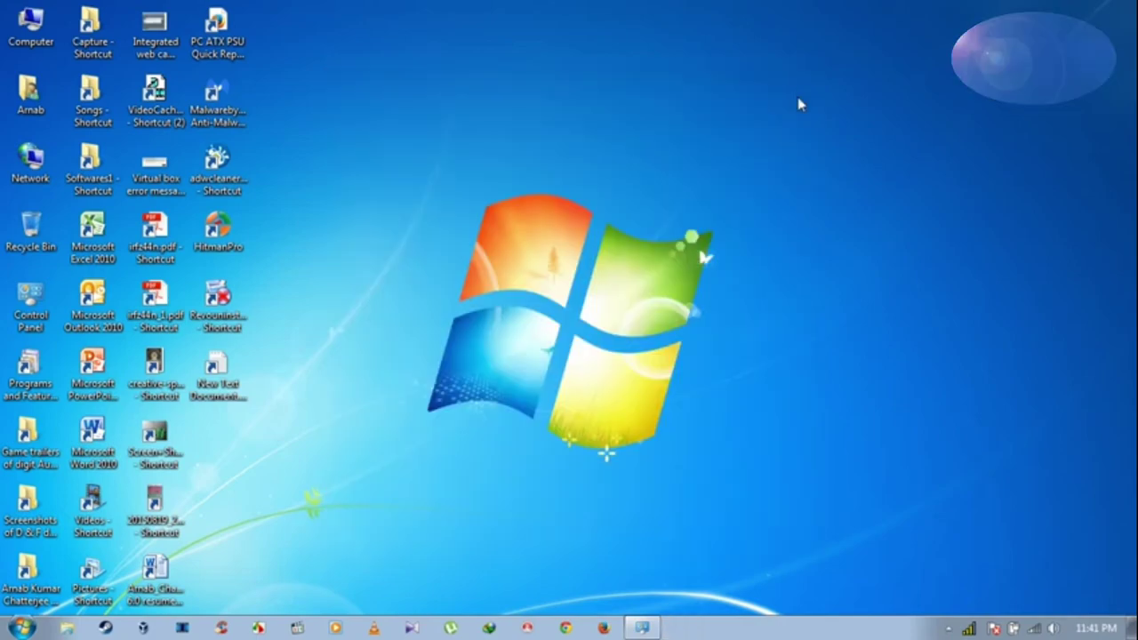
# Look for the wireless utility's icon among the hidden notification area icons and refresh the desktop
pyautogui.click(954, 630)
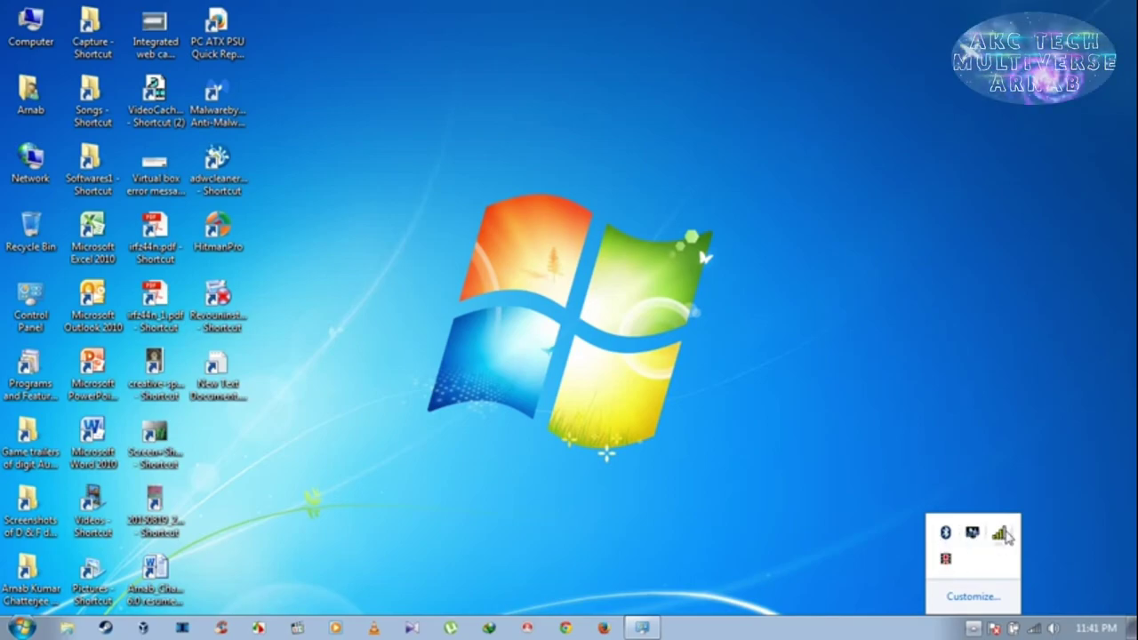
pyautogui.click(868, 298)
pyautogui.rightClick(642, 104)
pyautogui.click(654, 151)
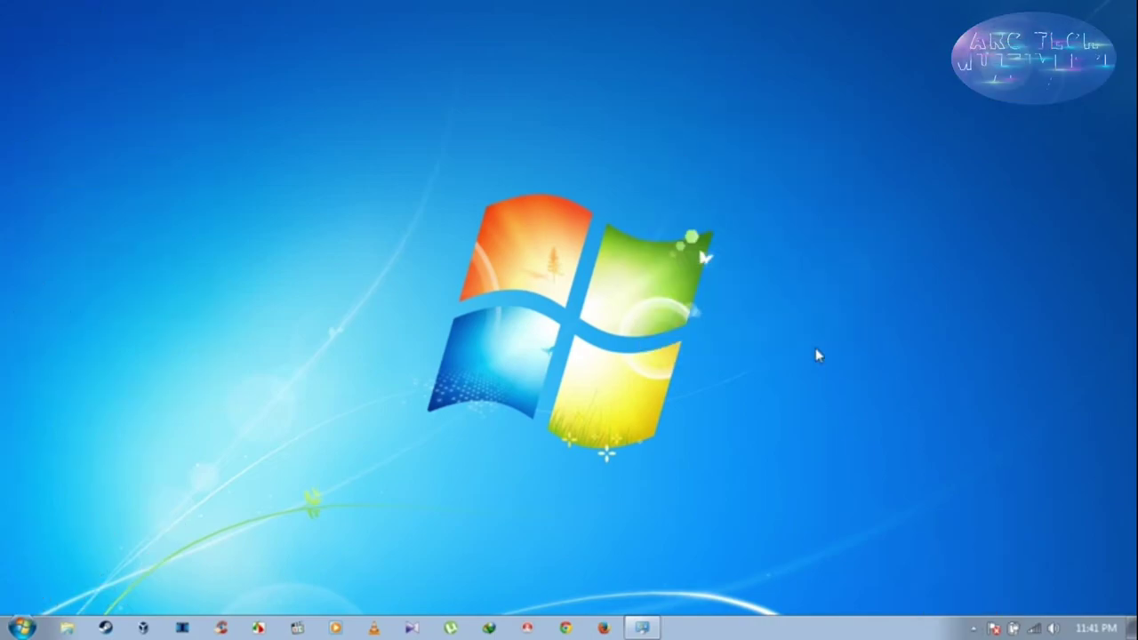
# Open the wireless utility from its hidden notification area icon and show its Site Monitor
pyautogui.click(974, 628)
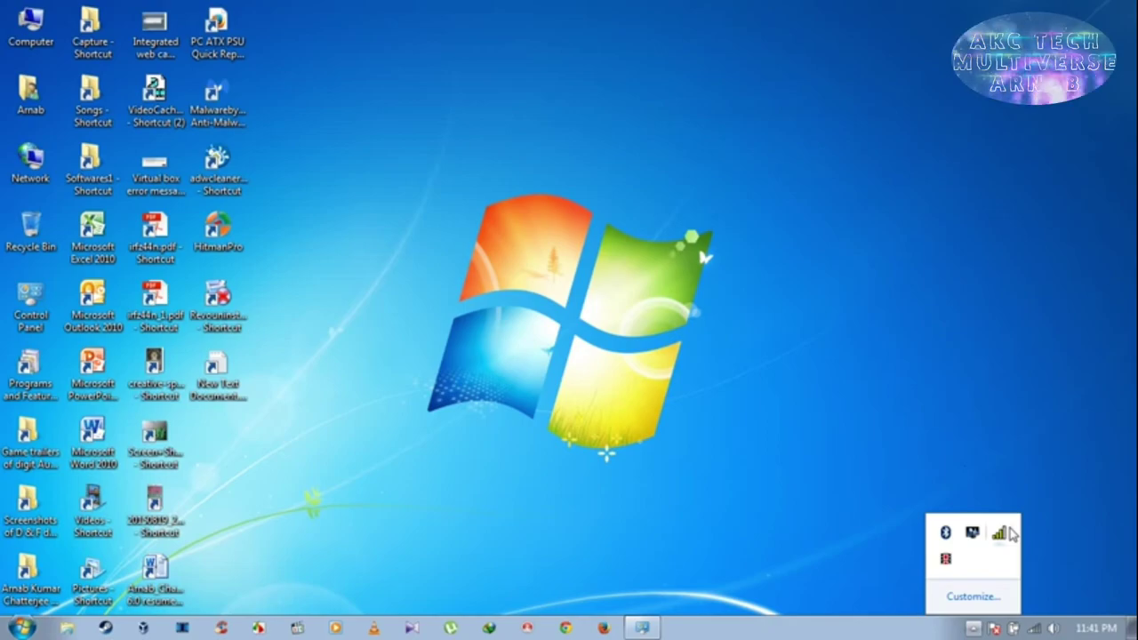
pyautogui.click(1012, 531)
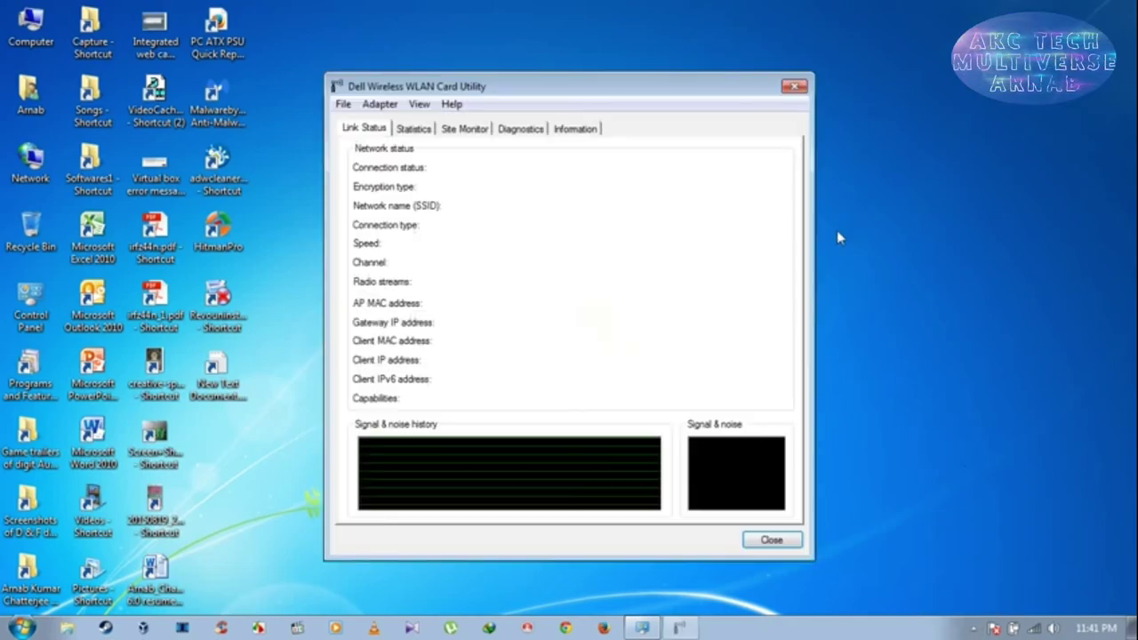
pyautogui.click(464, 131)
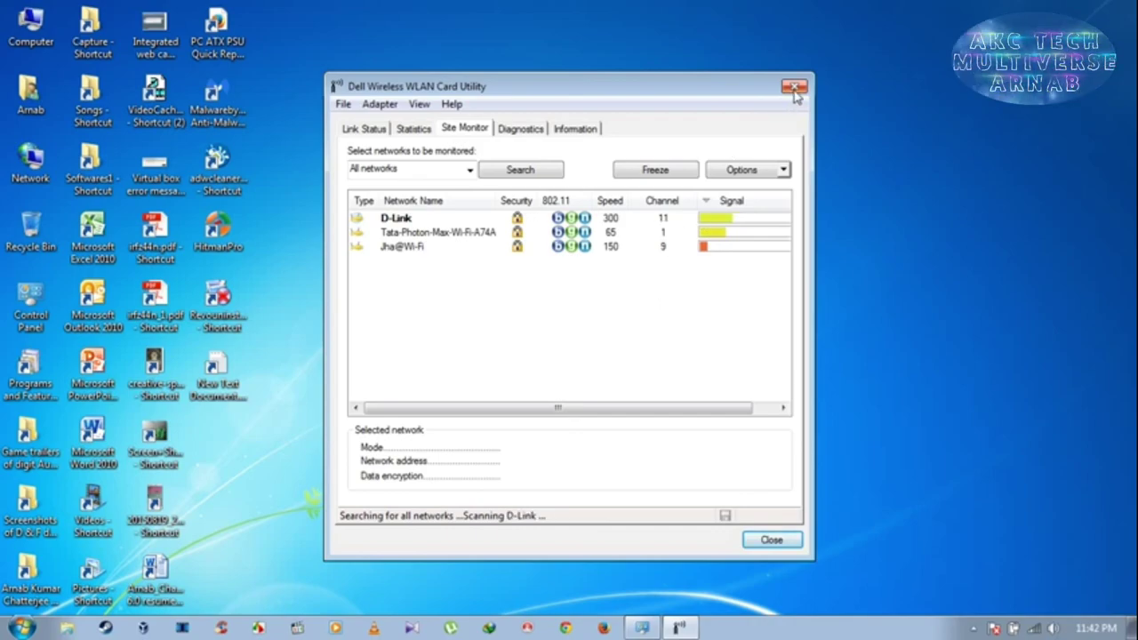
# Freeze and resume the Site Monitor scan, and close the wireless utility
pyautogui.click(678, 170)
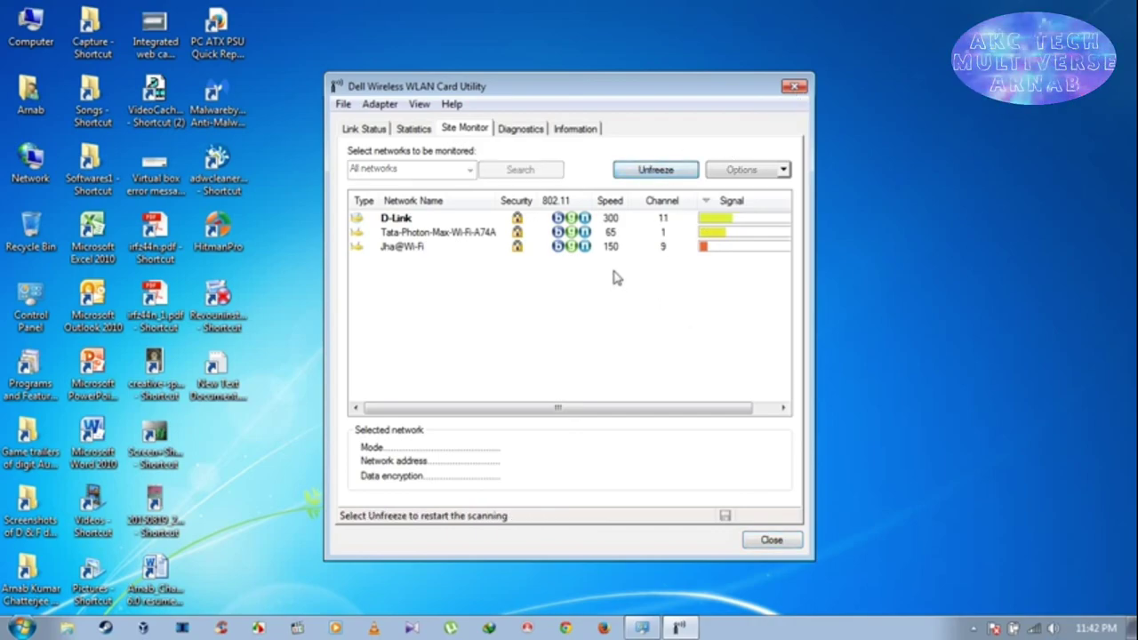
pyautogui.click(654, 169)
pyautogui.click(796, 88)
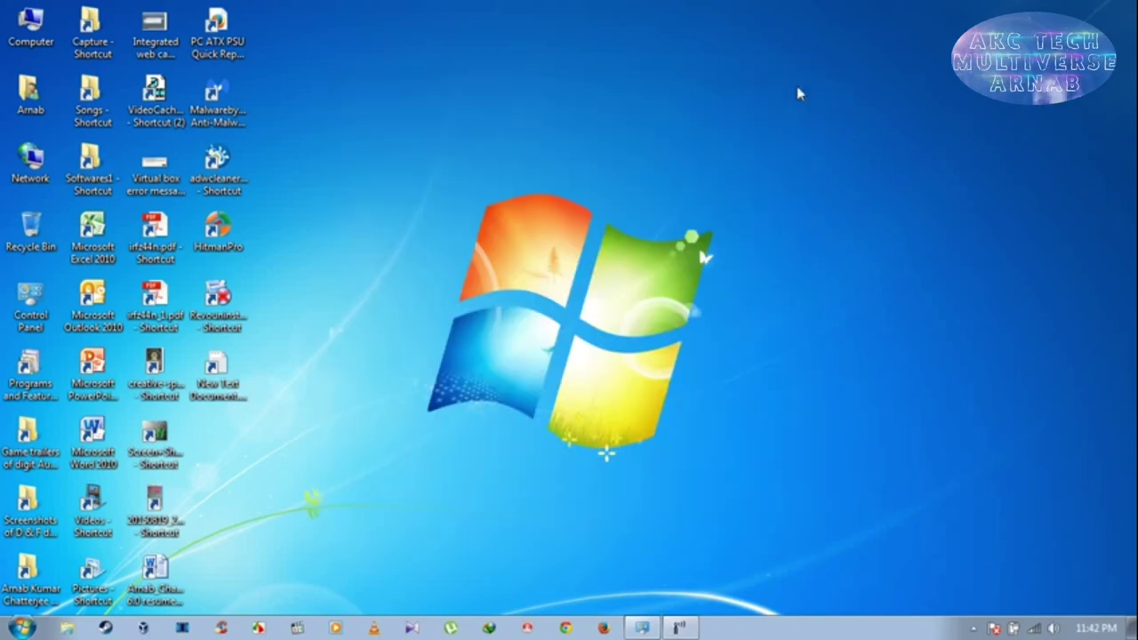
# Refresh the desktop, and restore and close the minimized Control Panel window
pyautogui.rightClick(683, 174)
pyautogui.click(719, 222)
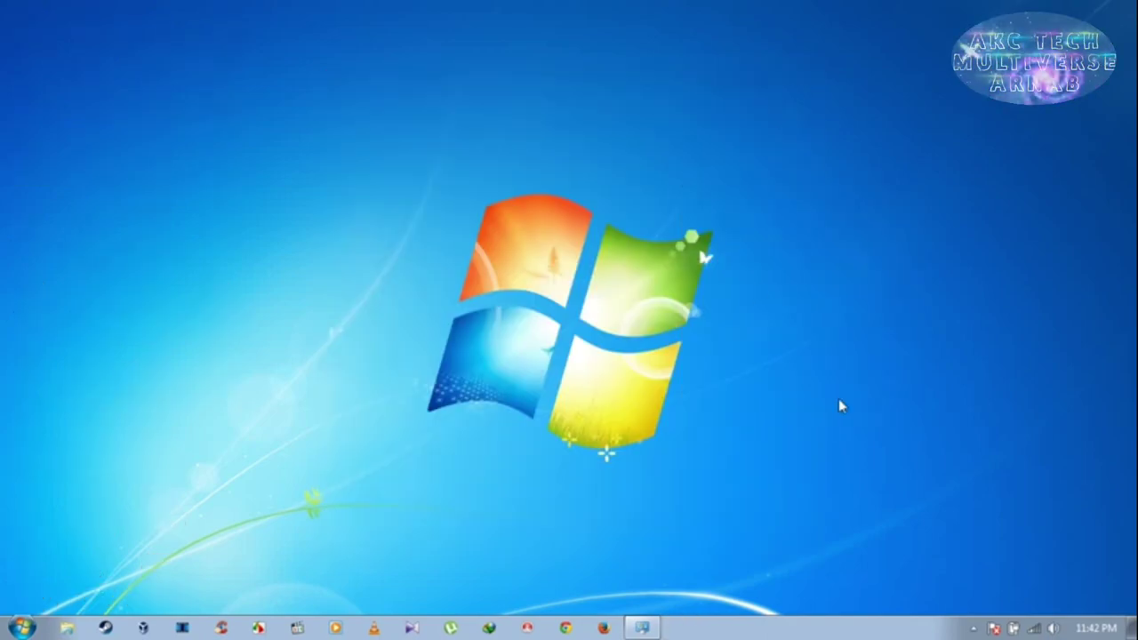
pyautogui.click(642, 628)
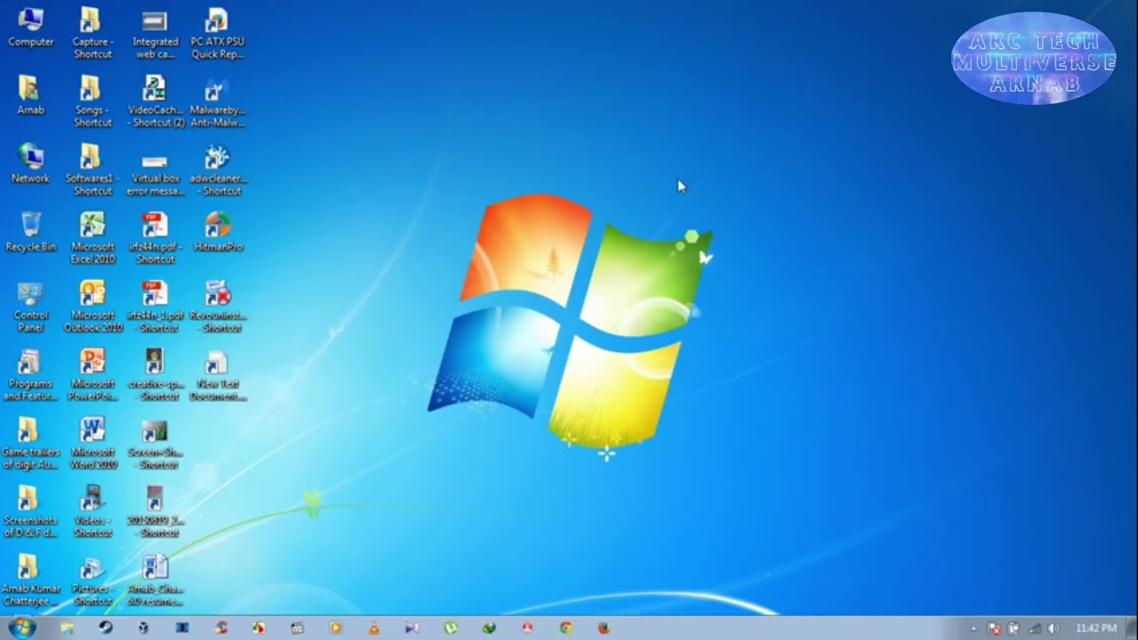
pyautogui.rightClick(678, 182)
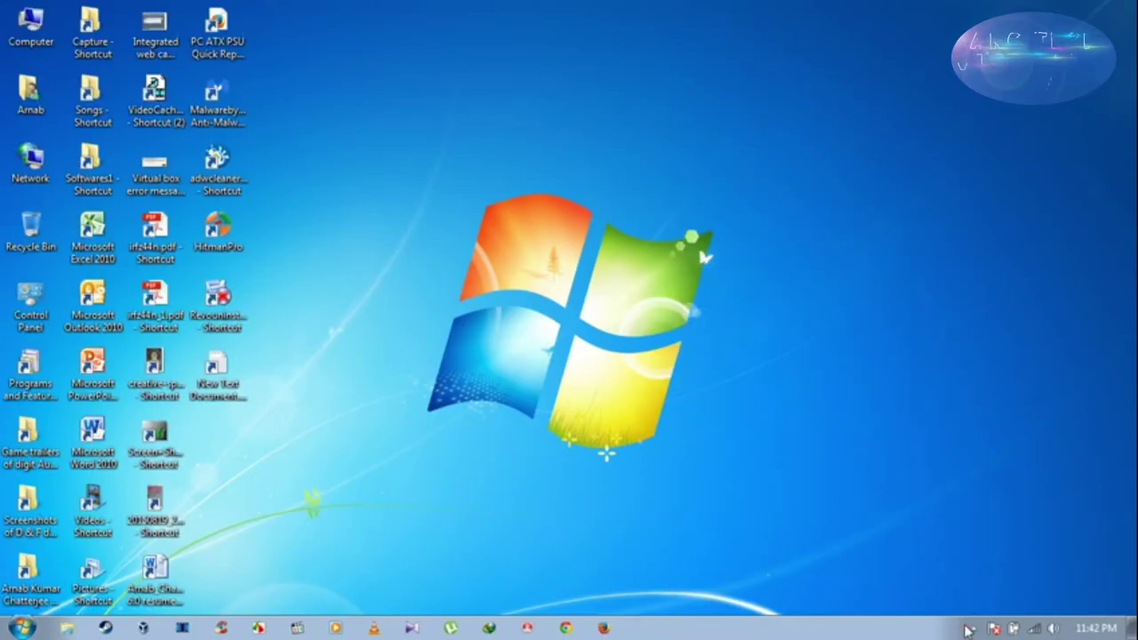
pyautogui.click(974, 628)
pyautogui.rightClick(945, 562)
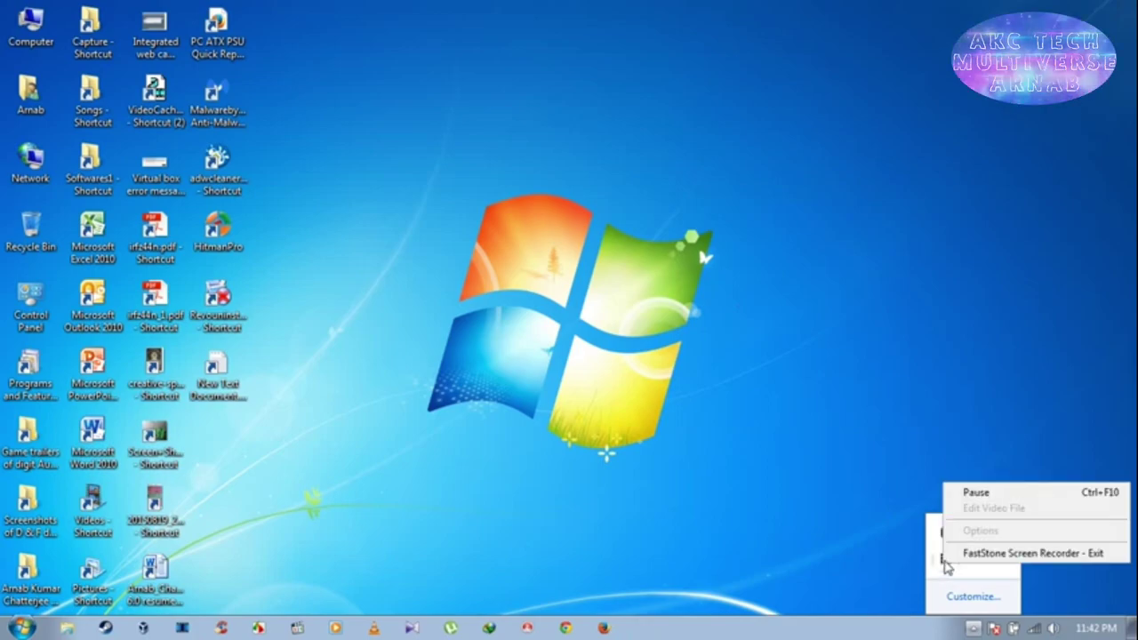